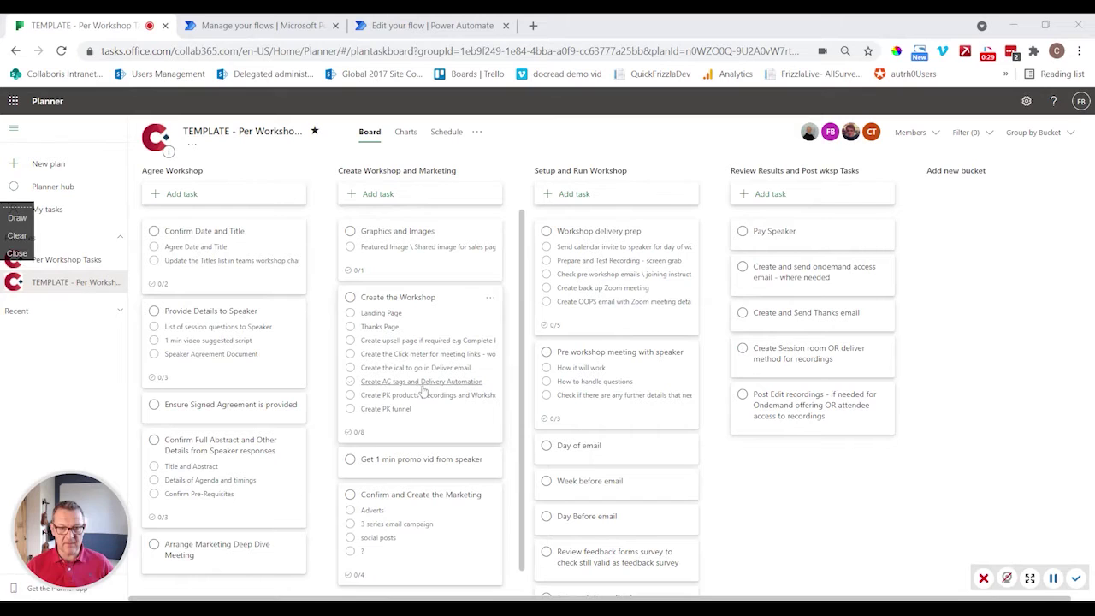
Open the Per Workshop Tasks plan and look through the labelled task cards on its board
click(63, 265)
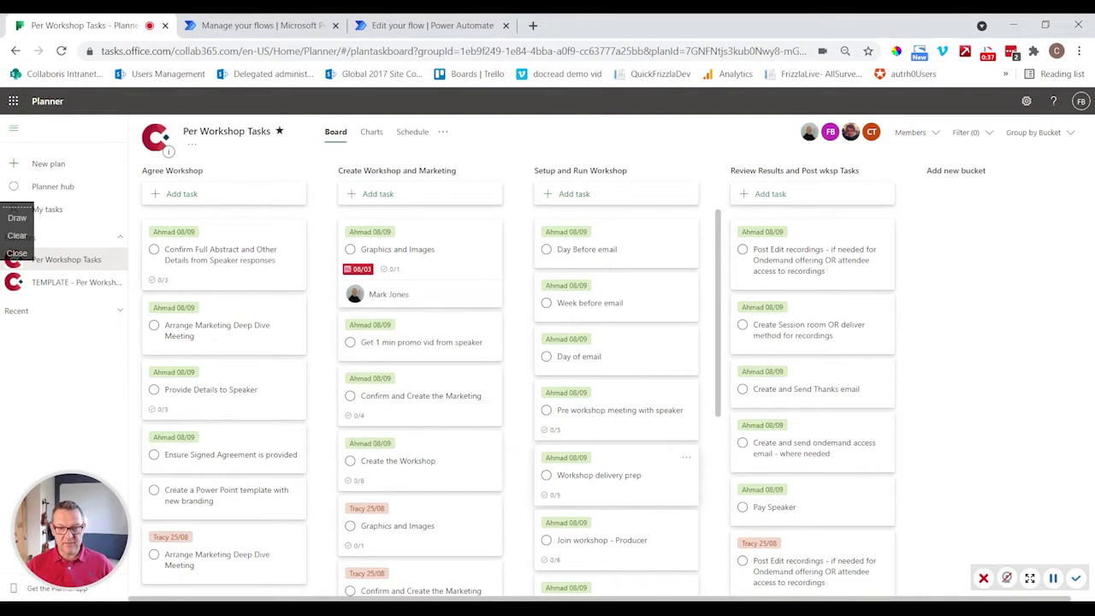
scroll(419, 428, down, 1)
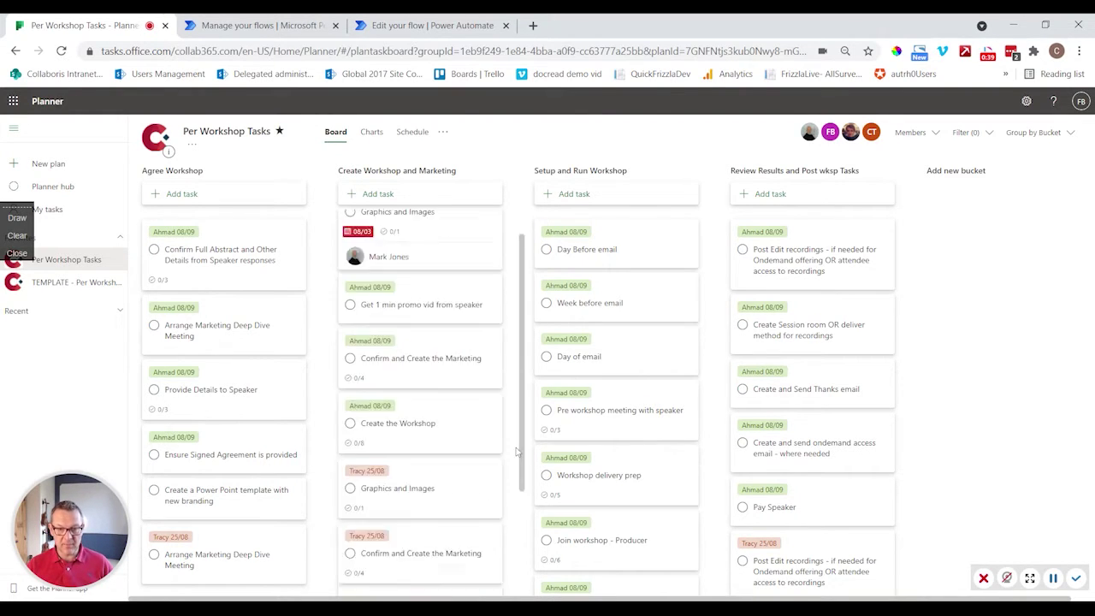
scroll(419, 427, up, 1)
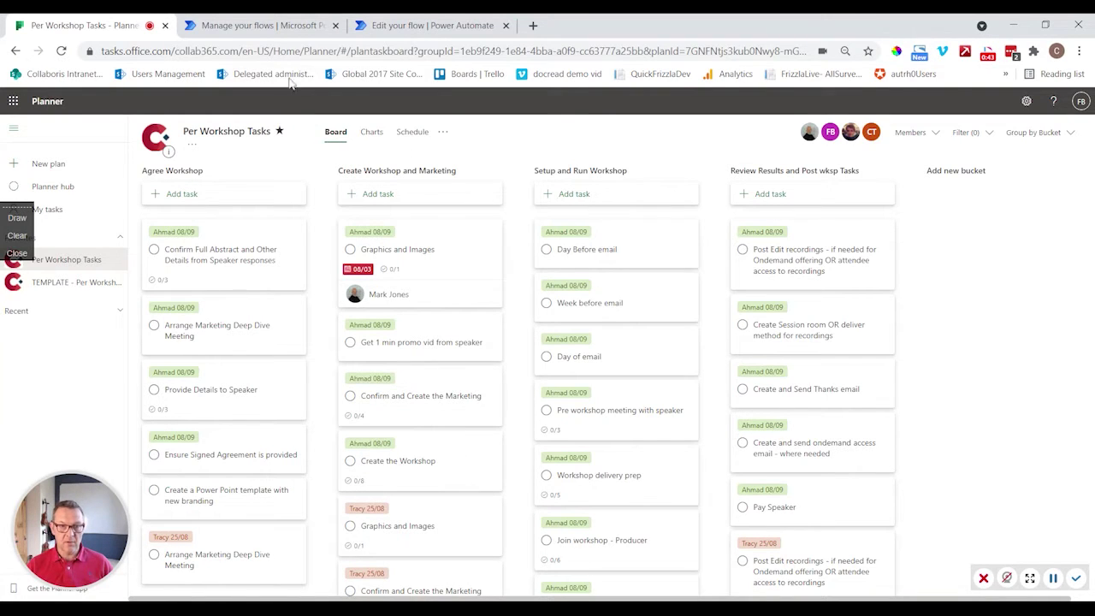
Switch to Power Automate, open the run form of the Create Workshop Tasks flow and turn on Yes/No 1 Red
click(255, 31)
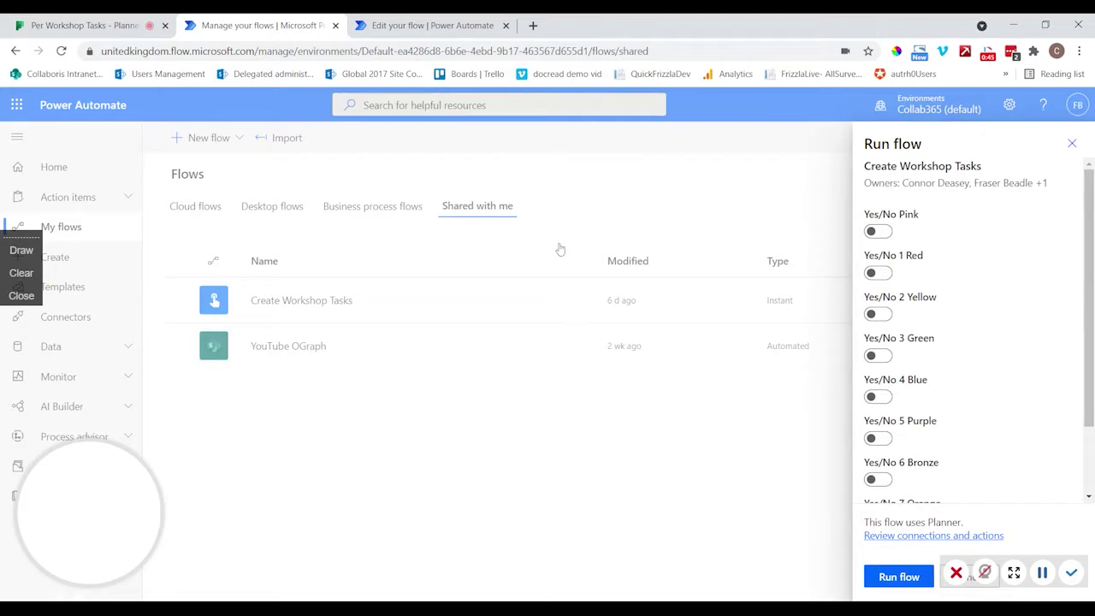
click(709, 313)
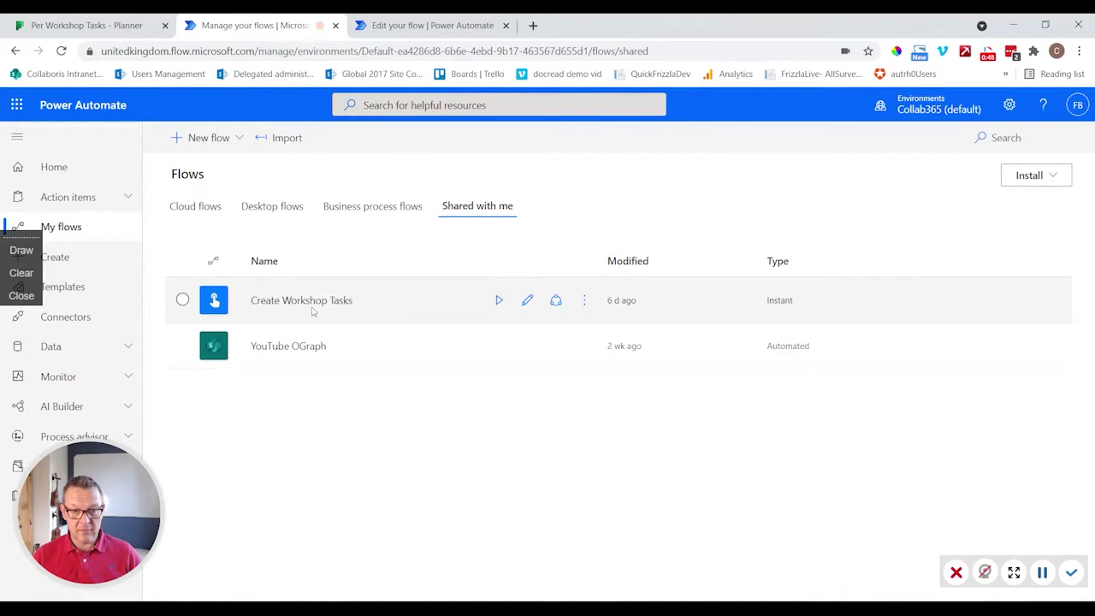
click(499, 301)
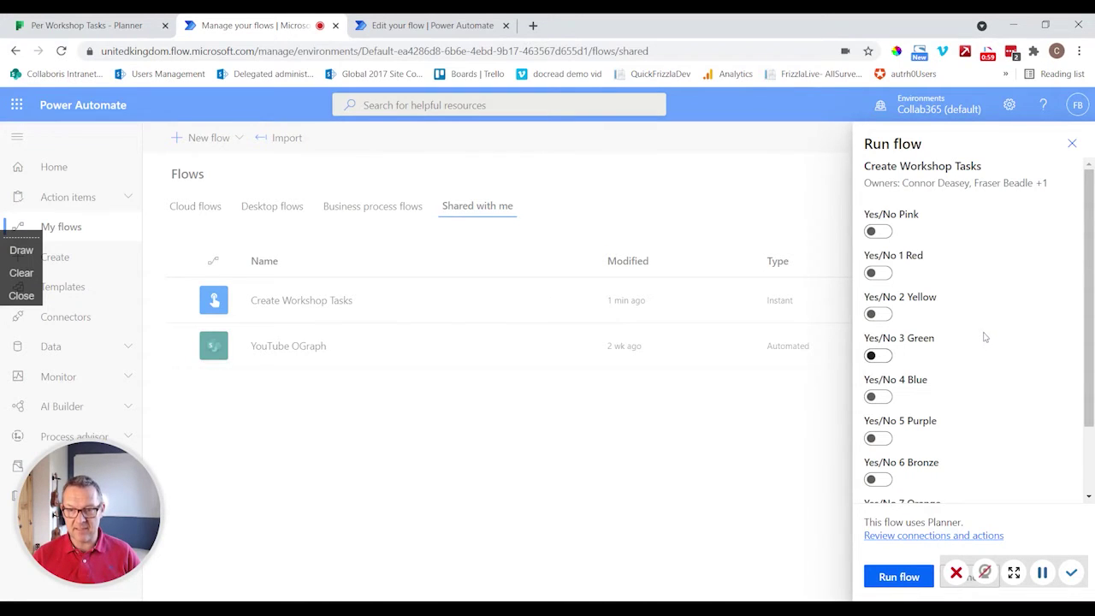
click(870, 273)
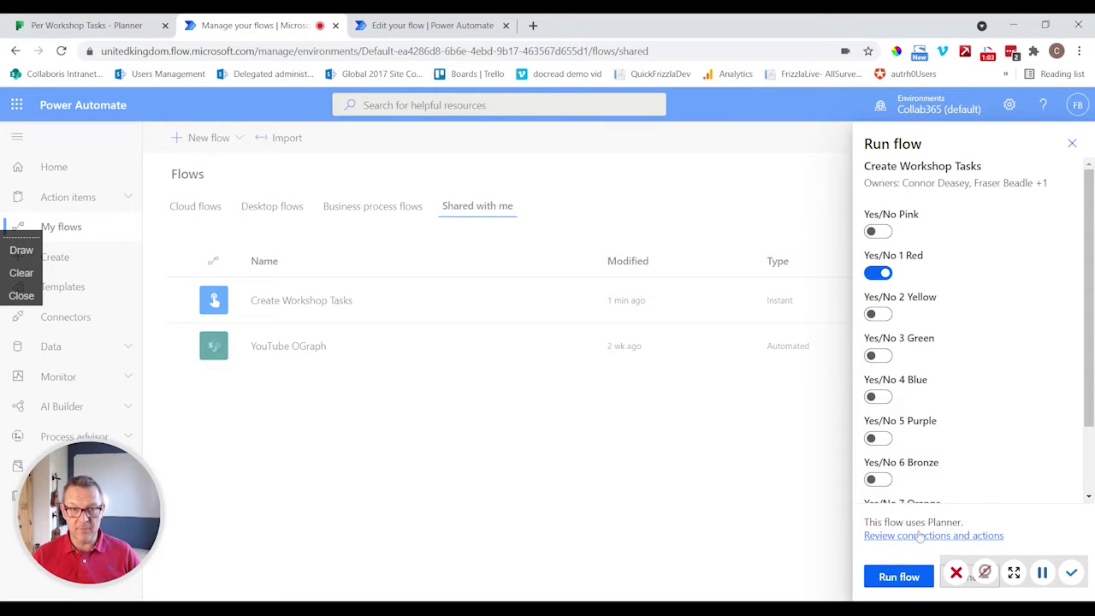
Switch to Planner and rename the green label on the first Graphics and Images task, inserting "2" between the speaker's name and 08/09
click(108, 28)
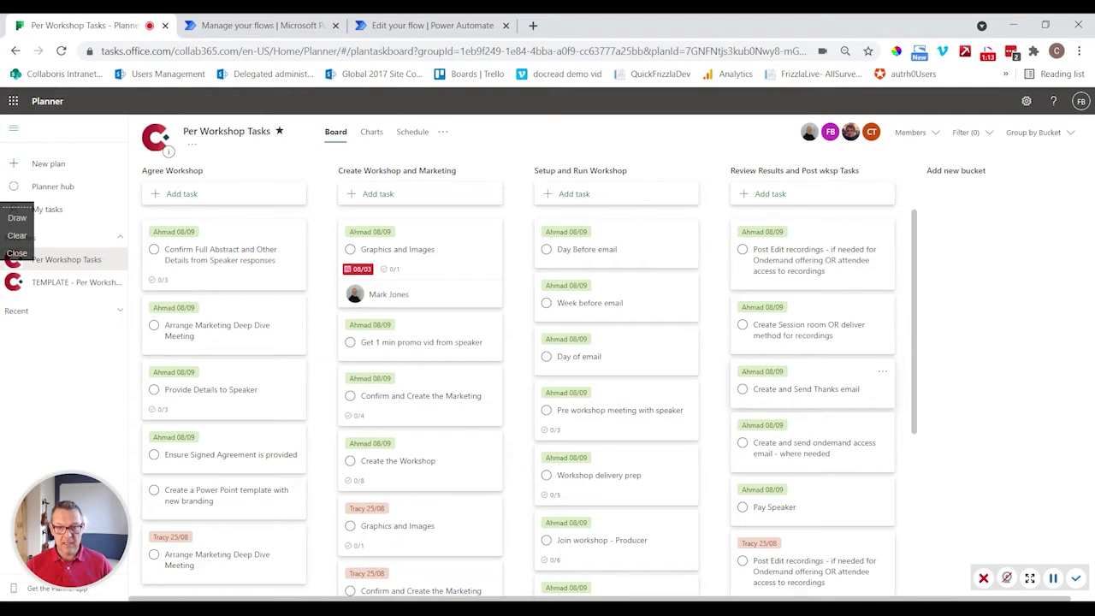
click(420, 240)
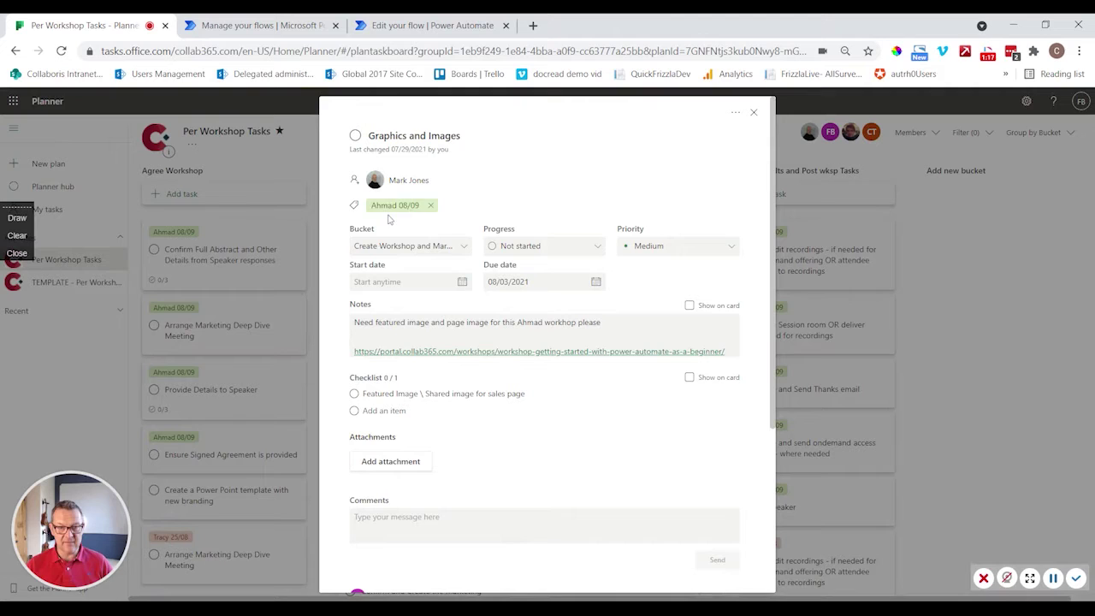
click(419, 209)
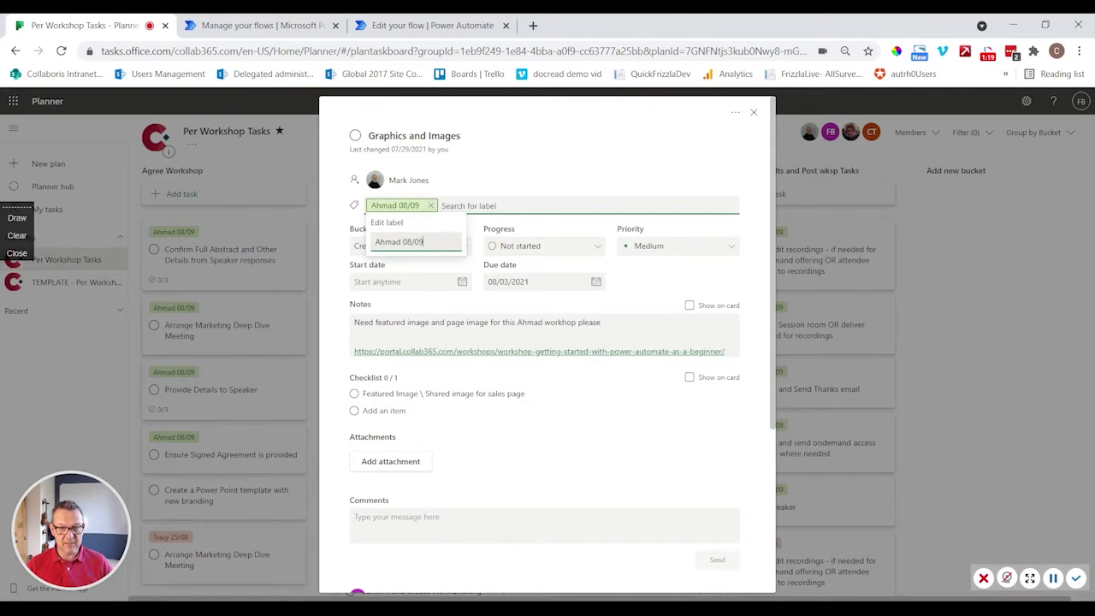
key(Return)
click(419, 206)
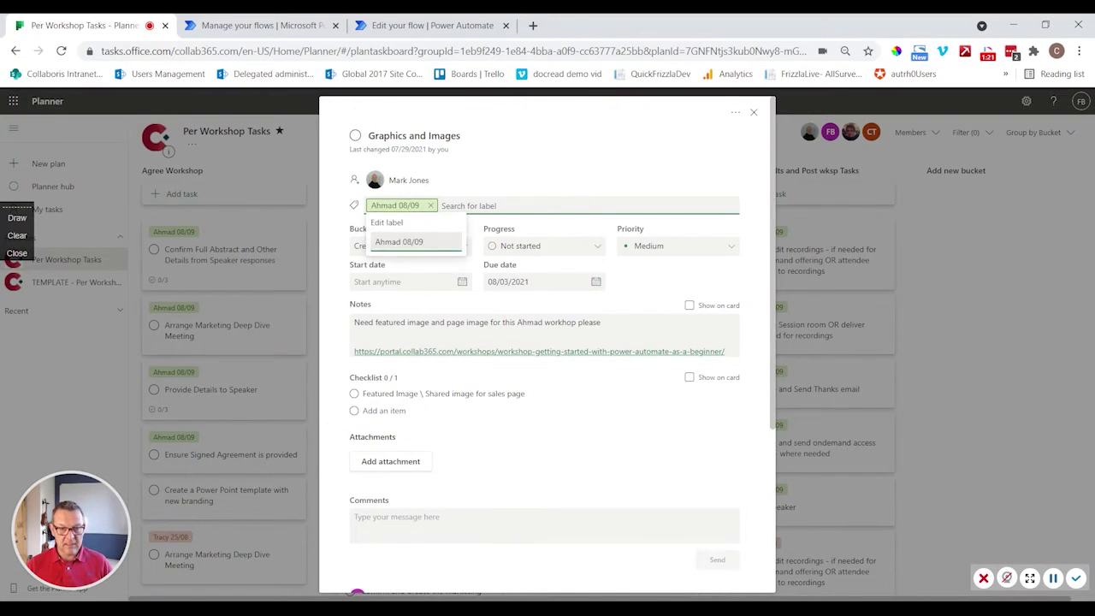
key(Escape)
click(419, 205)
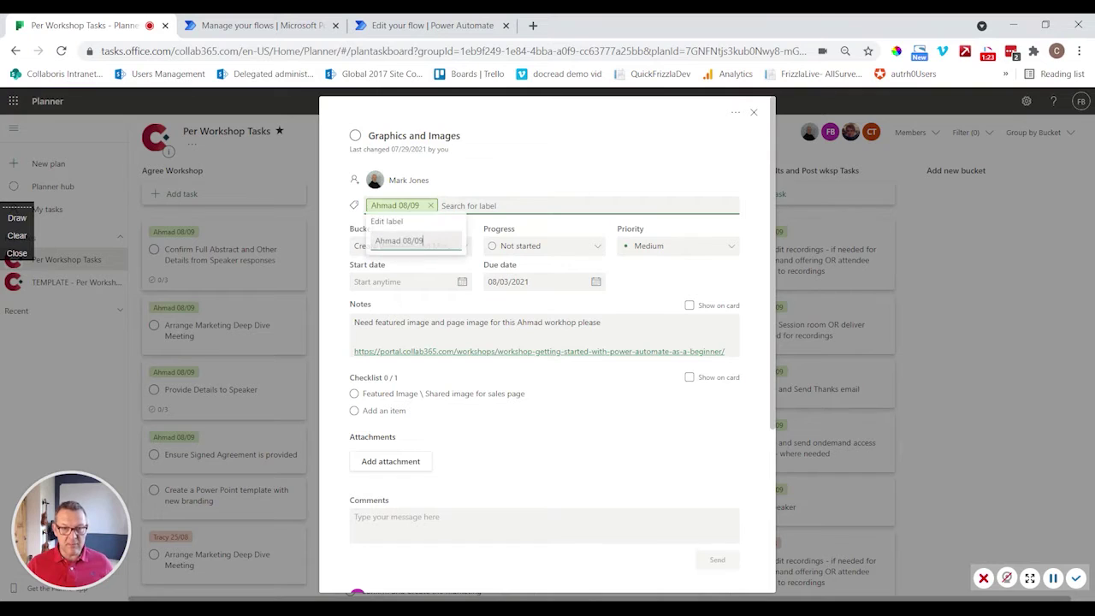
click(403, 241)
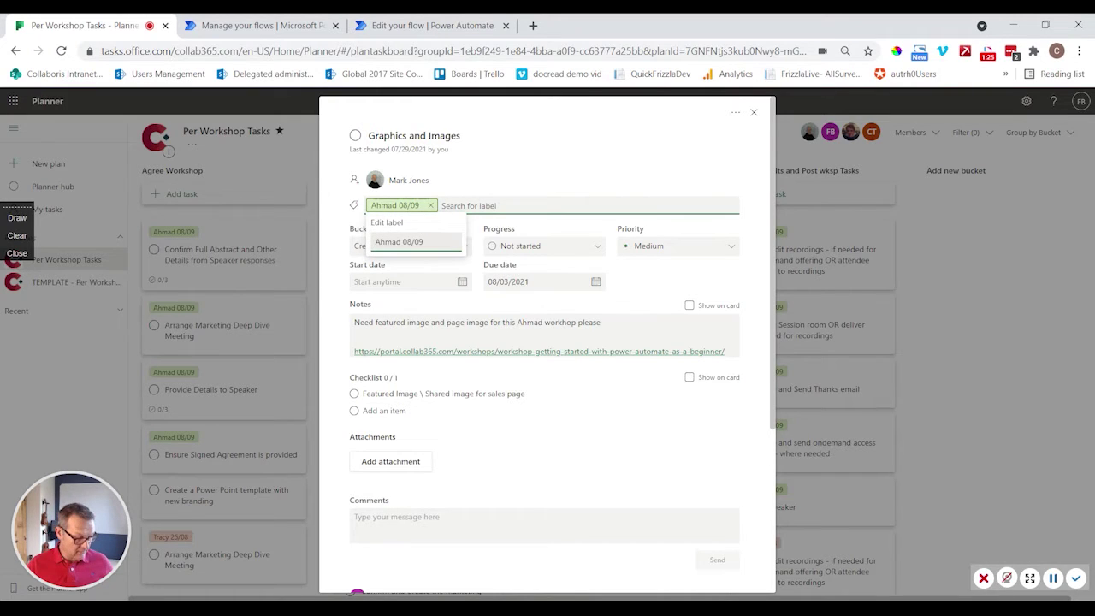
text(2)
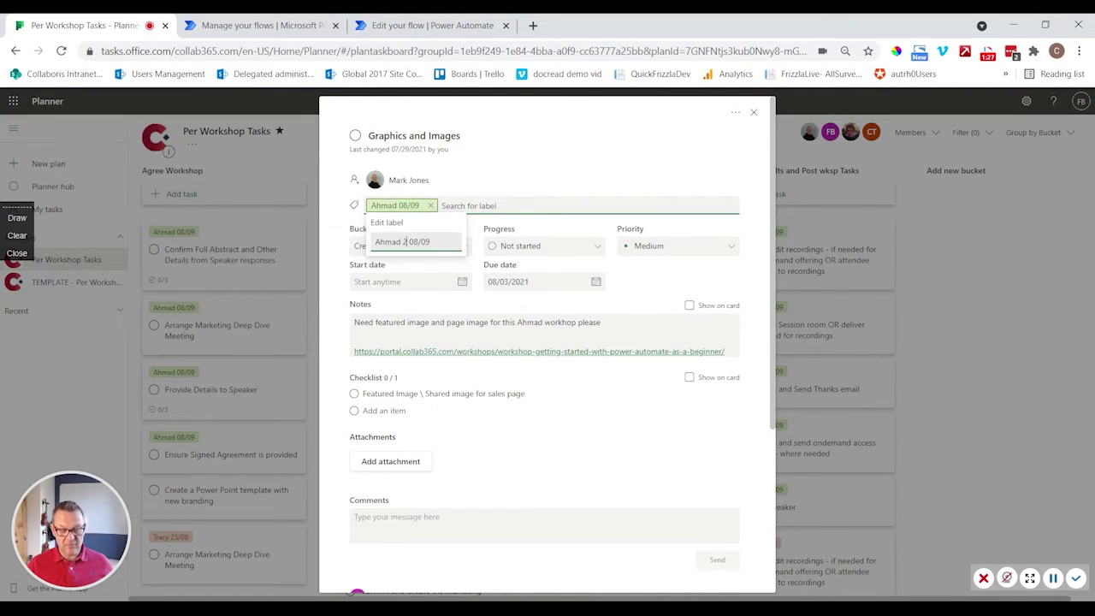
key(Return)
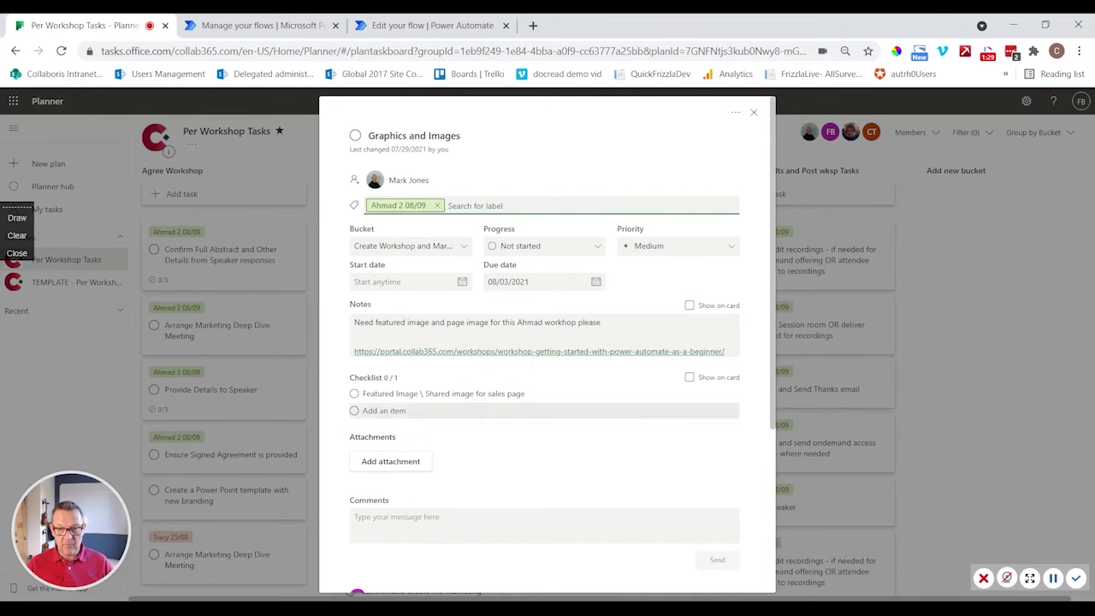
click(754, 114)
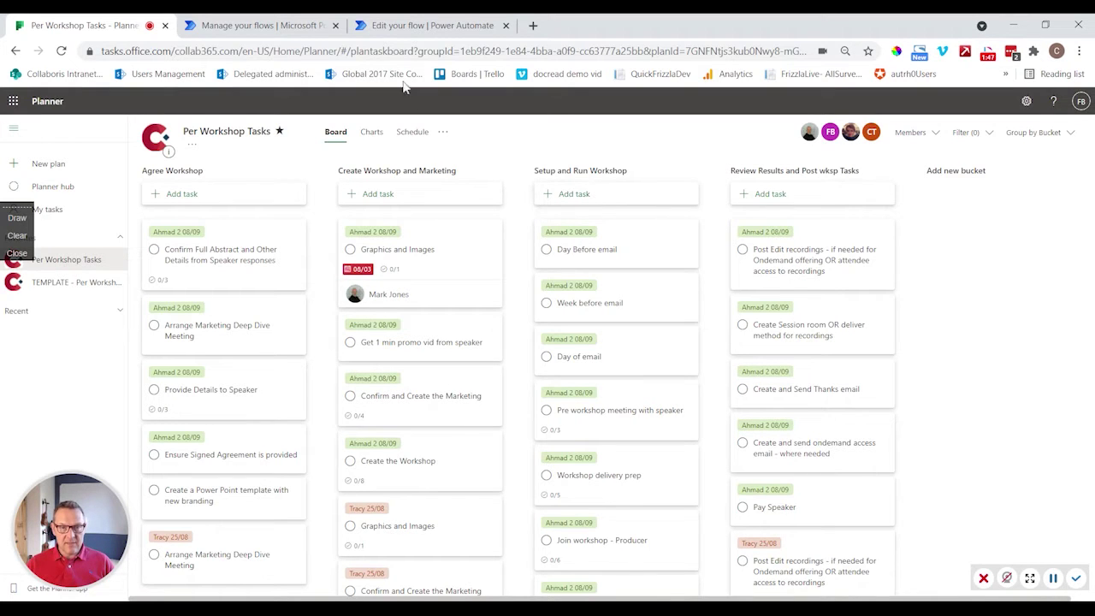
Switch to the Create Workshop Tasks flow in the Power Automate editor and look over its top-level actions
click(398, 27)
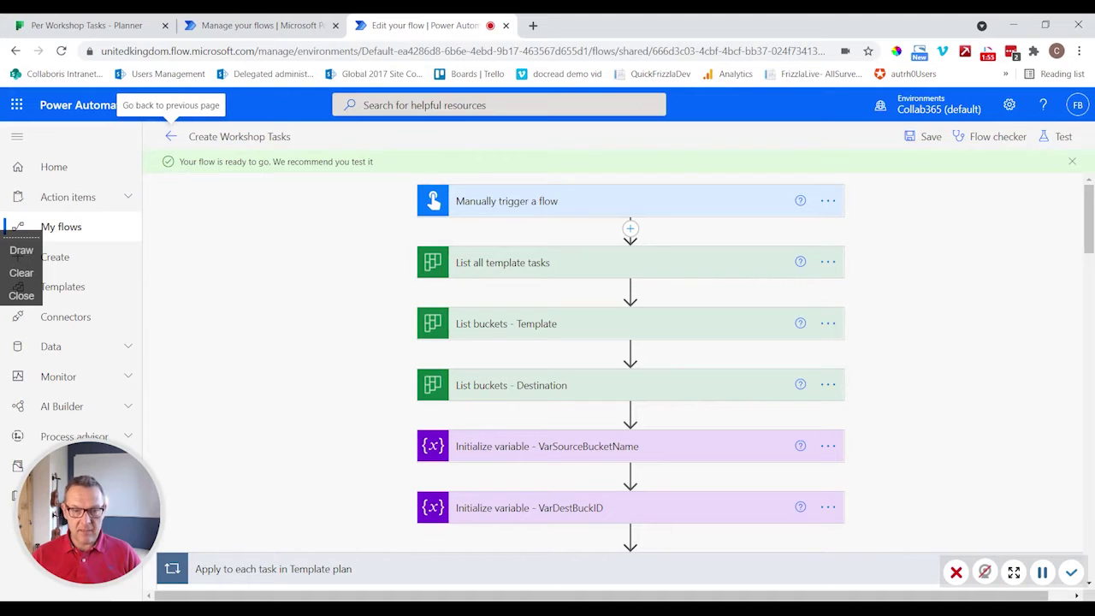
scroll(334, 242, down, 2)
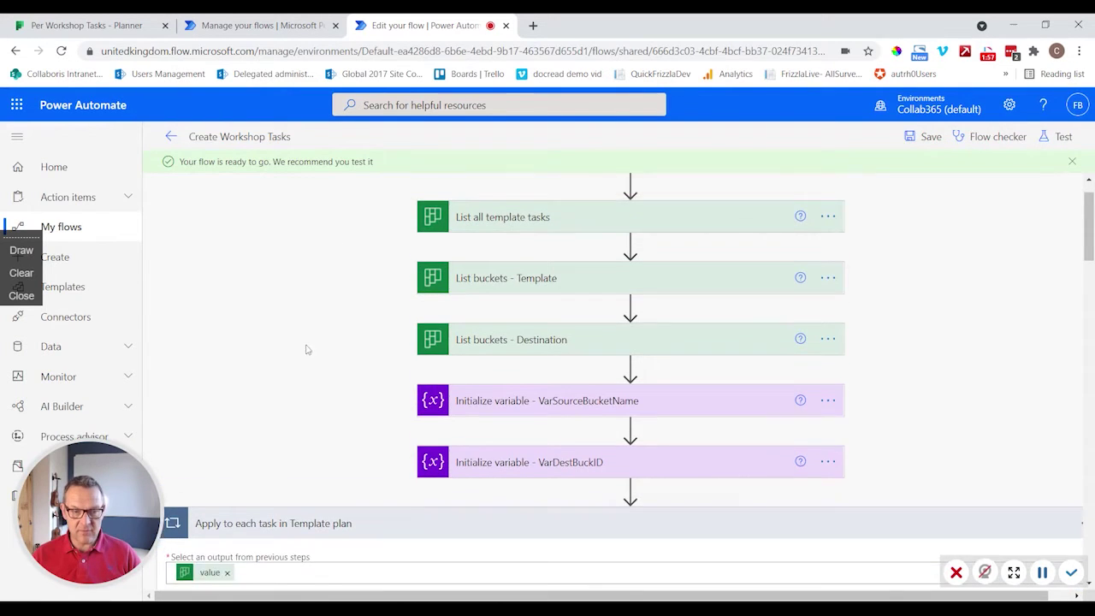
scroll(308, 350, up, 2)
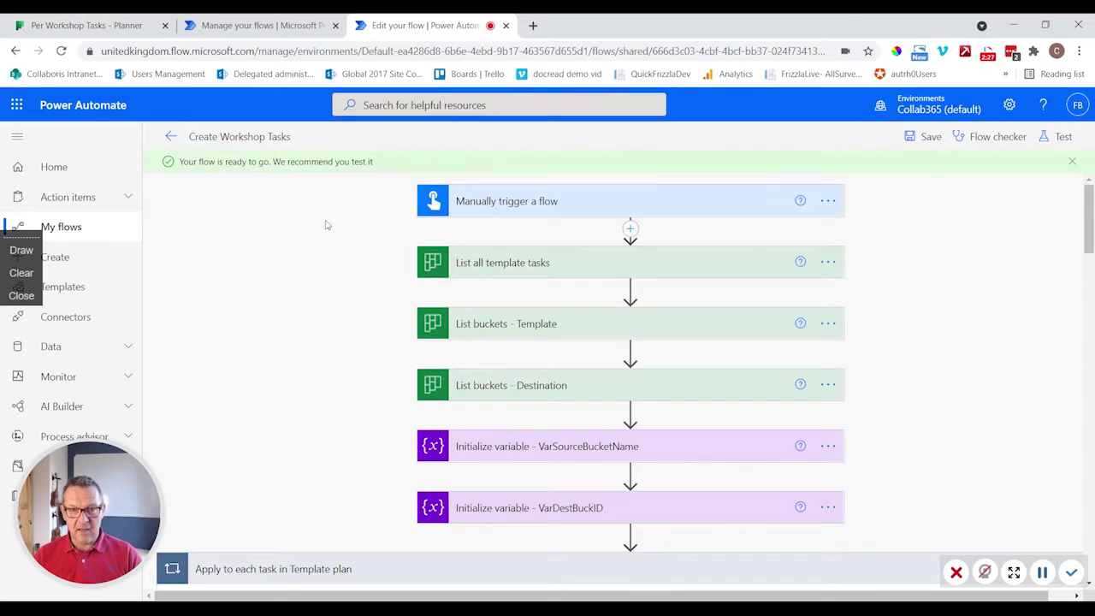
Examine the colour Yes/No inputs of the Manually trigger a flow step and the available input types without adding one
click(529, 209)
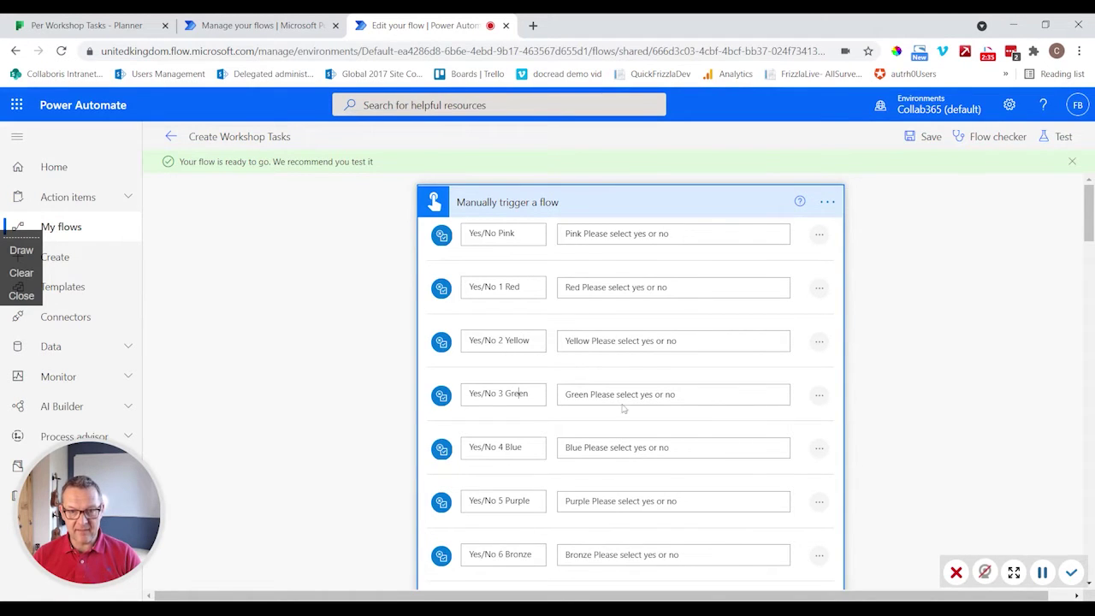
scroll(623, 407, down, 3)
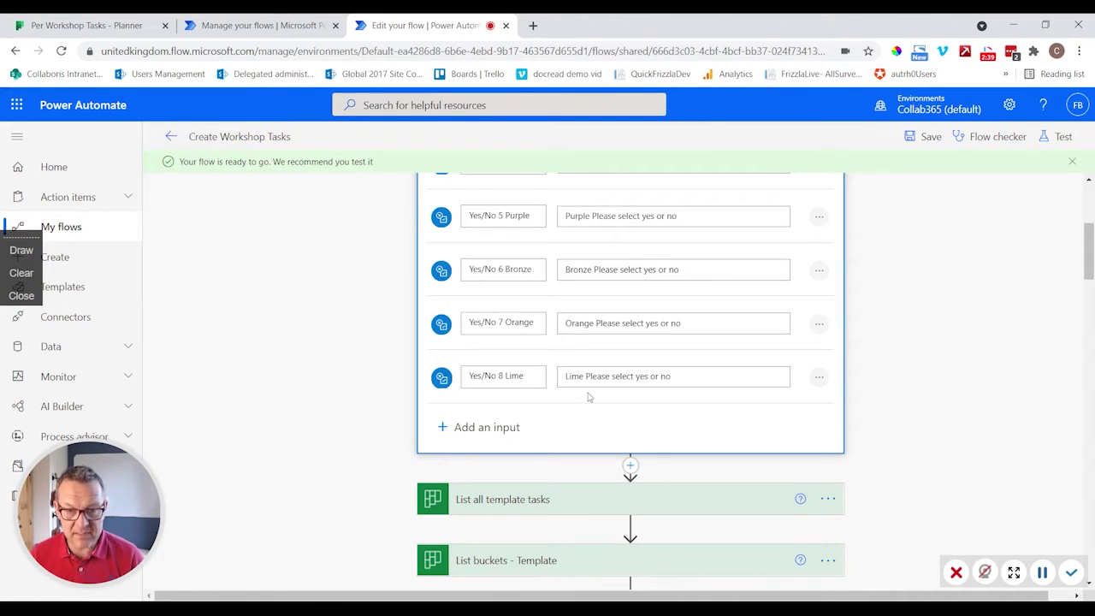
click(487, 426)
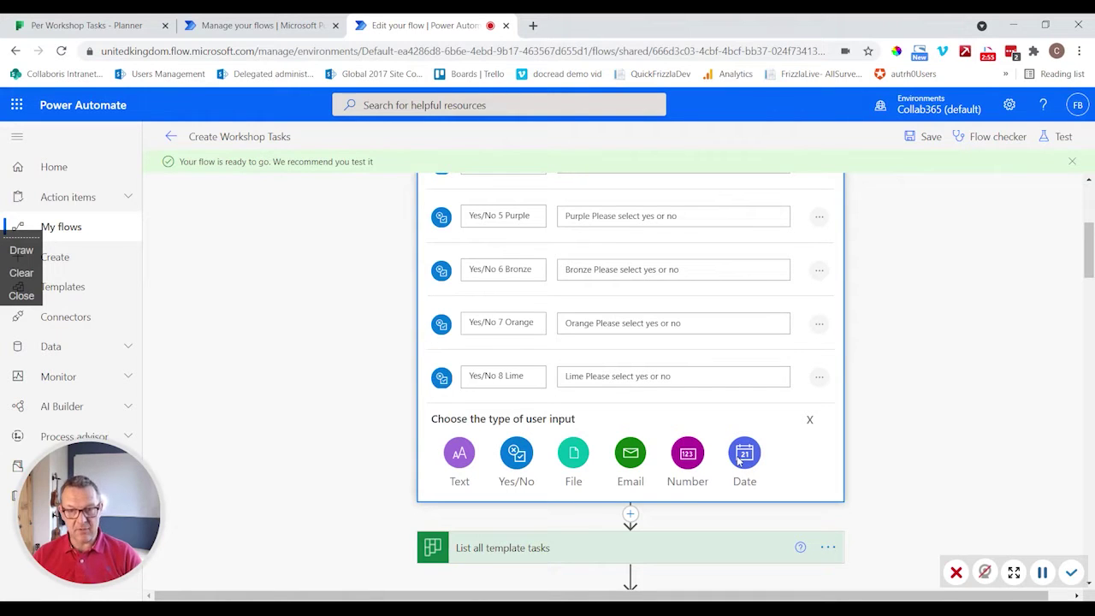
click(808, 419)
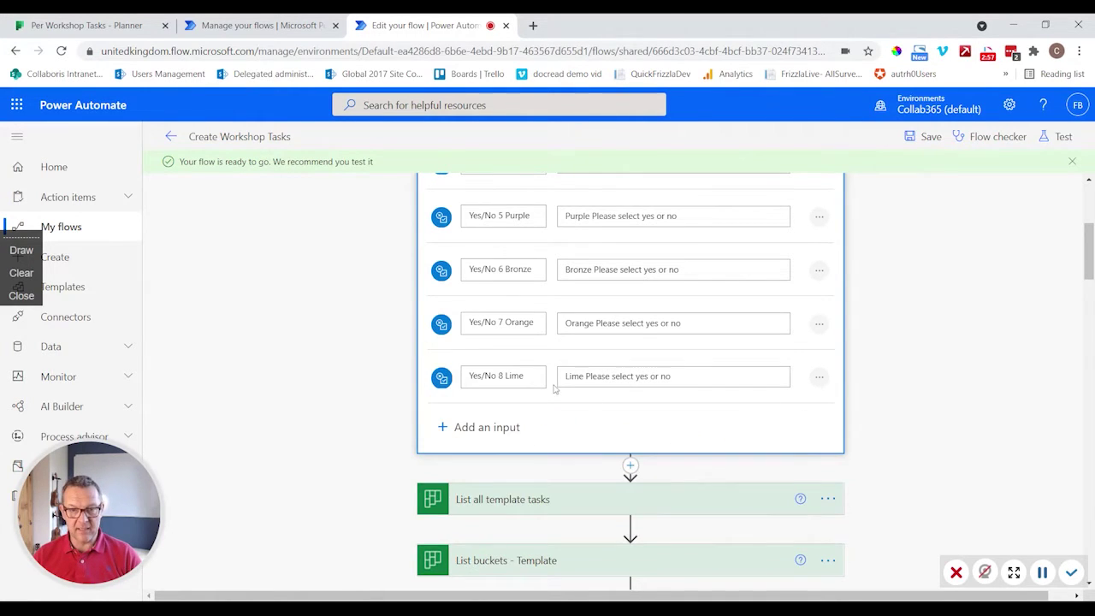
scroll(554, 389, up, 4)
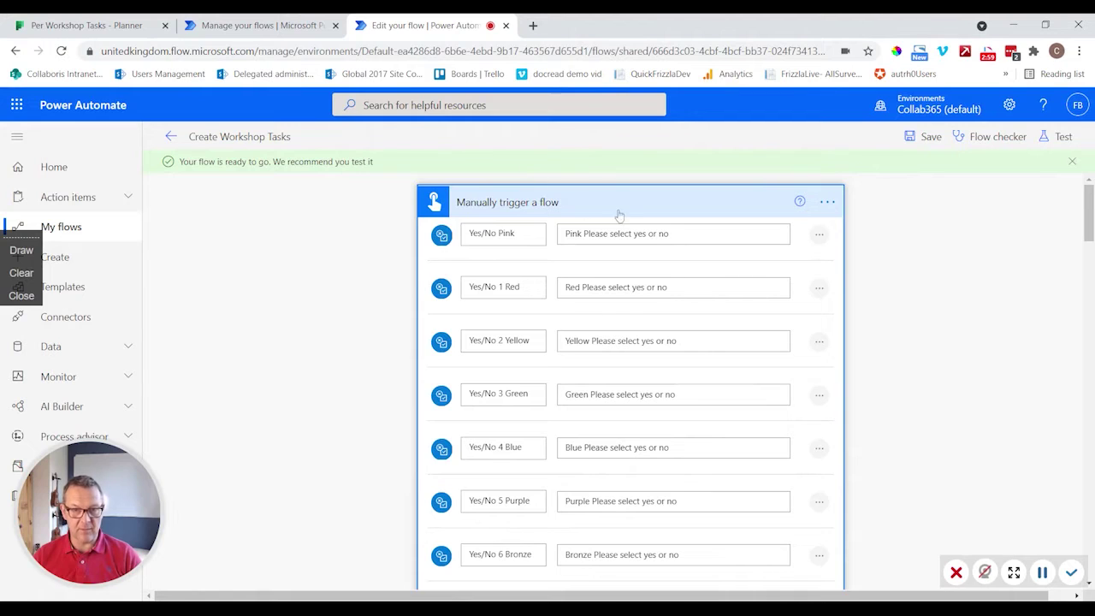
click(619, 208)
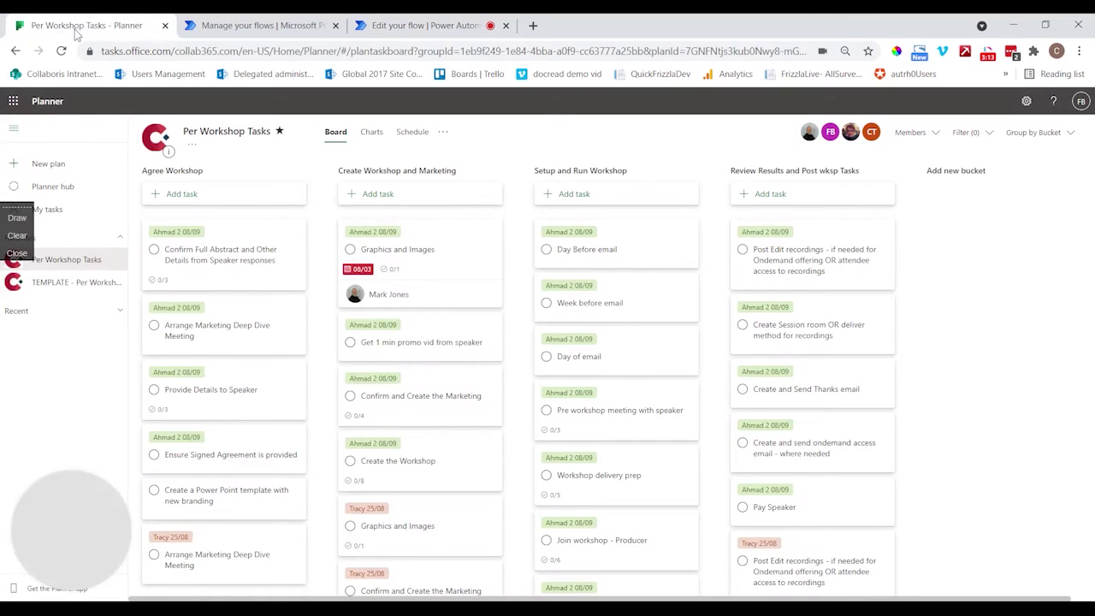
Switch to Planner and show the TEMPLATE - Per Workshop Tasks plan's board
click(77, 25)
click(79, 281)
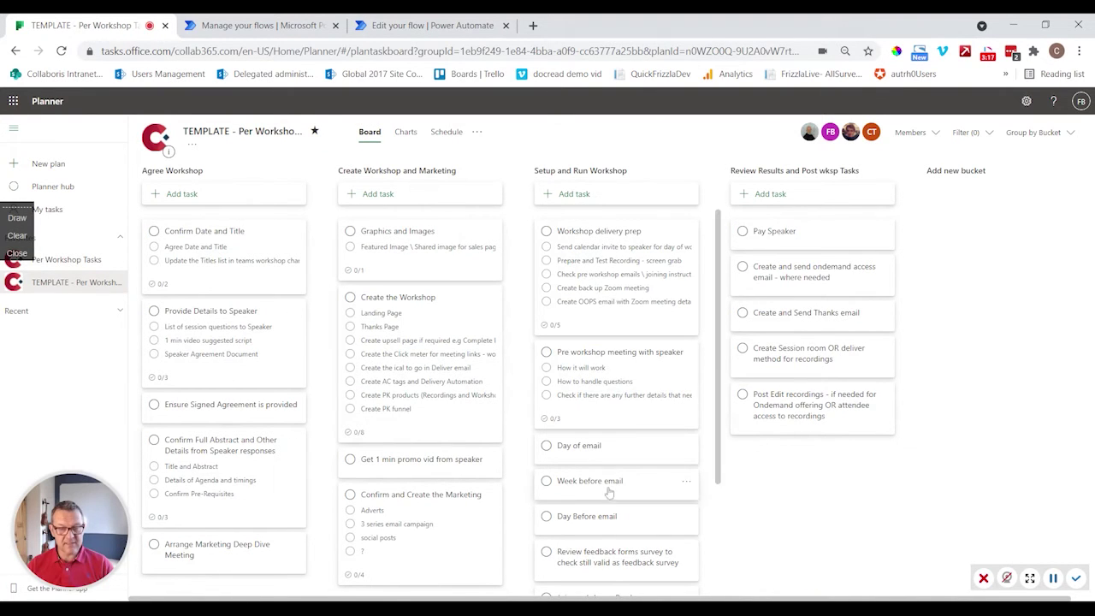
Return to the flow editor and examine the Apply to each template loops and the Condition 2 - Get Source Bucket Name branches
click(427, 24)
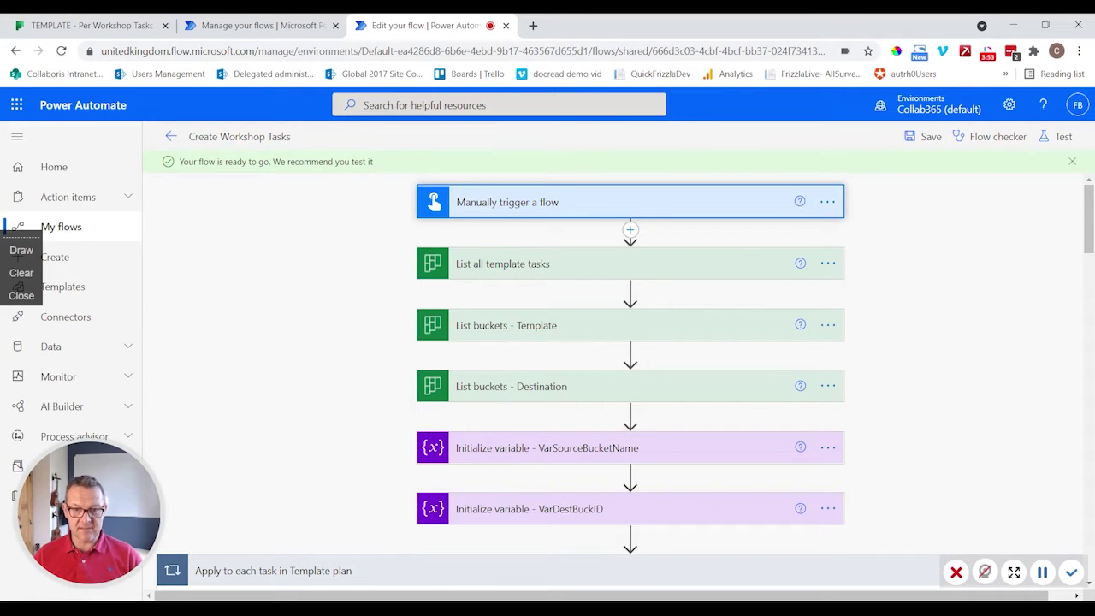
scroll(630, 394, down, 2)
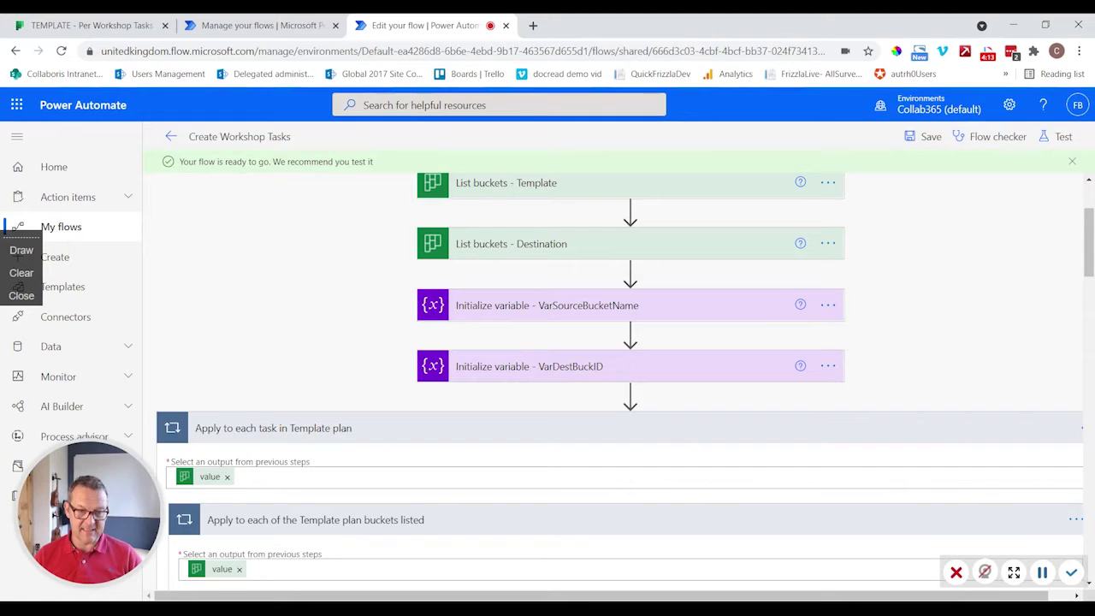
scroll(573, 381, down, 5)
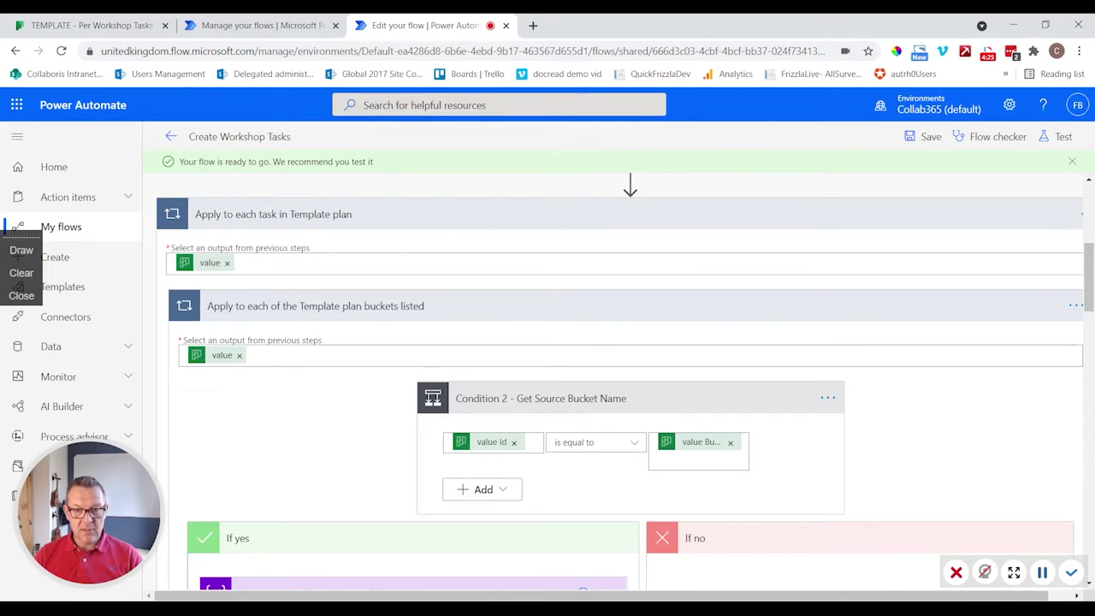
scroll(325, 535, down, 2)
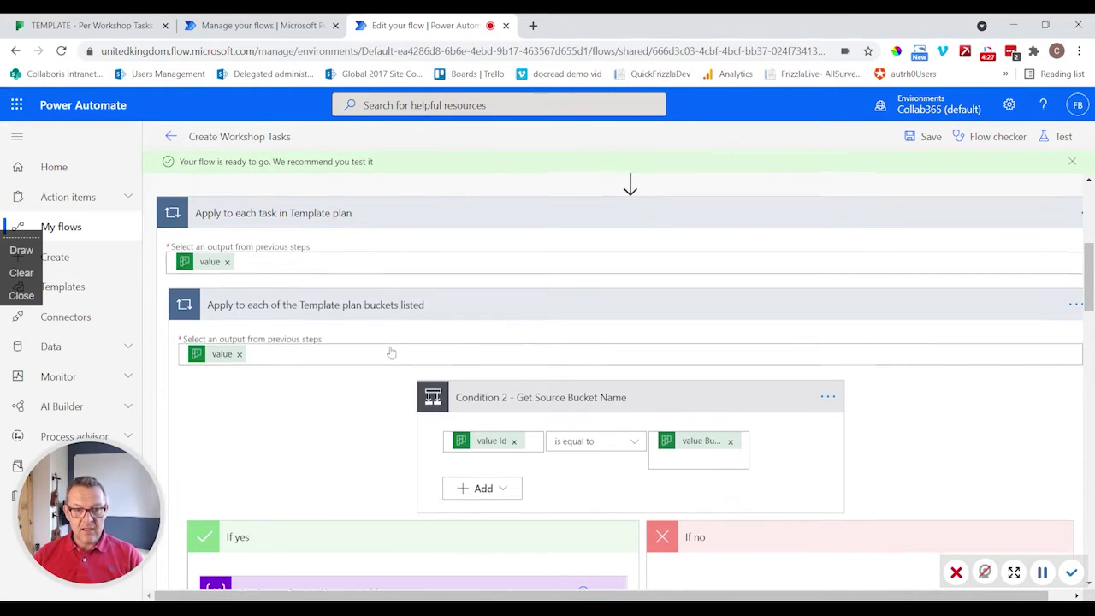
scroll(325, 535, up, 1)
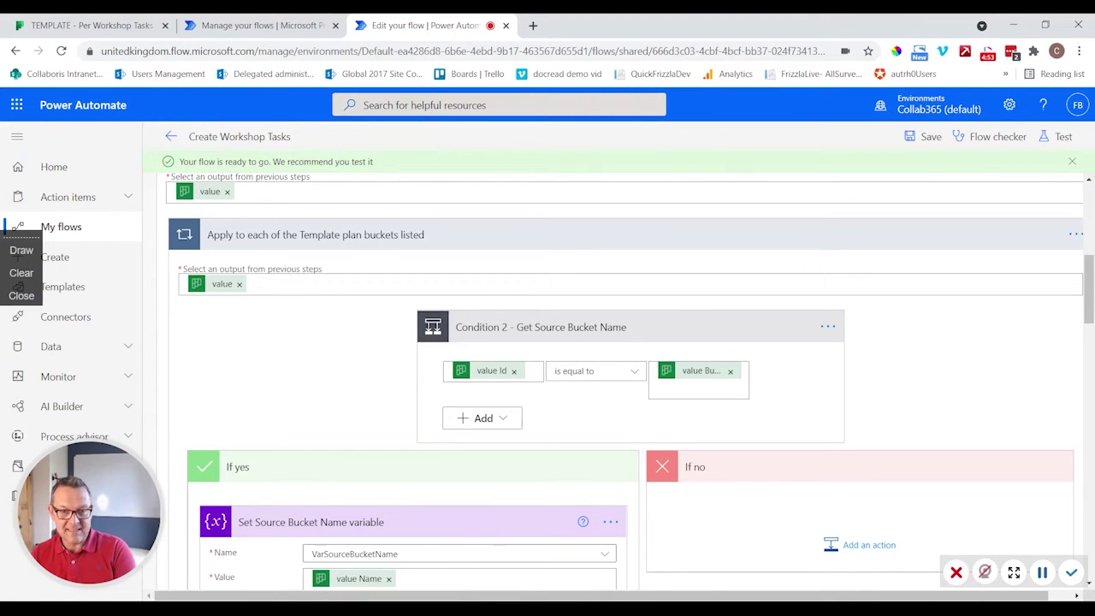
scroll(551, 352, down, 3)
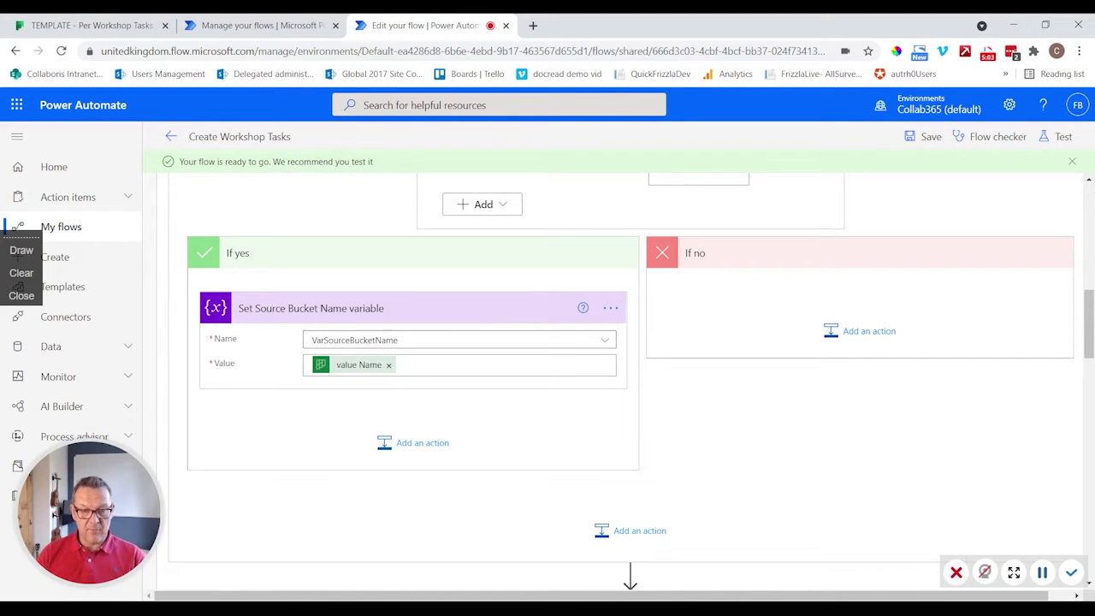
Expand the List buckets - Destination and List buckets - Template actions to check their group and plan settings
scroll(354, 374, up, 10)
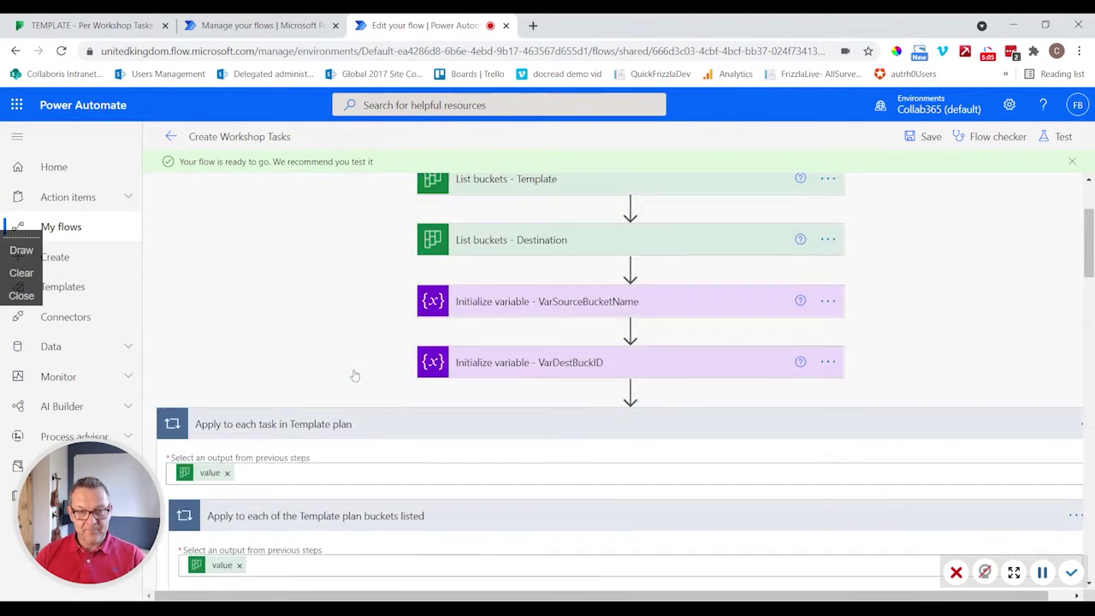
click(552, 393)
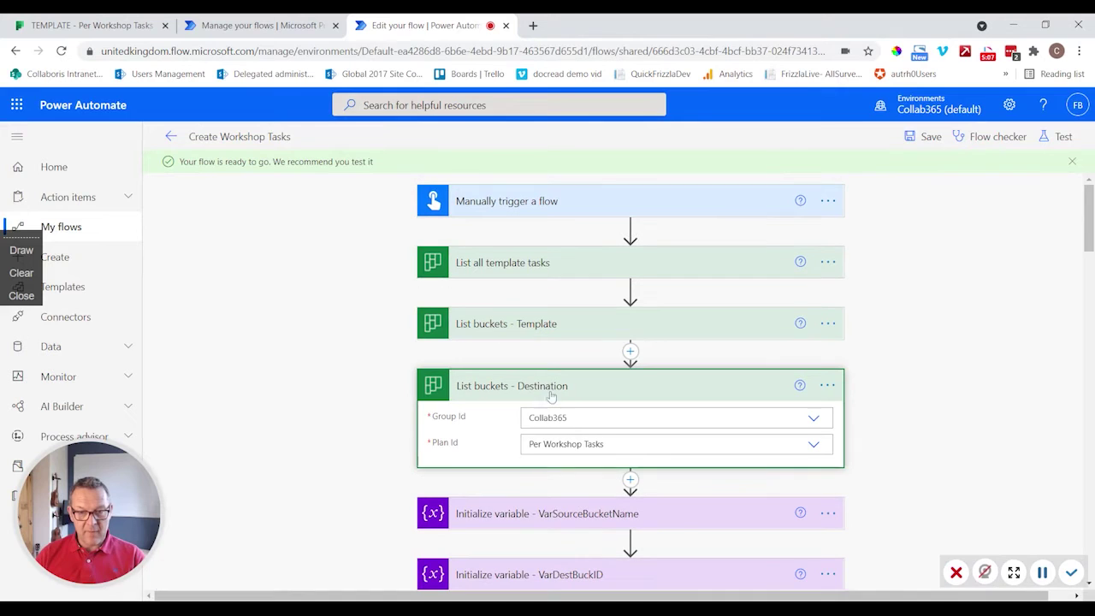
click(552, 336)
scroll(552, 336, down, 10)
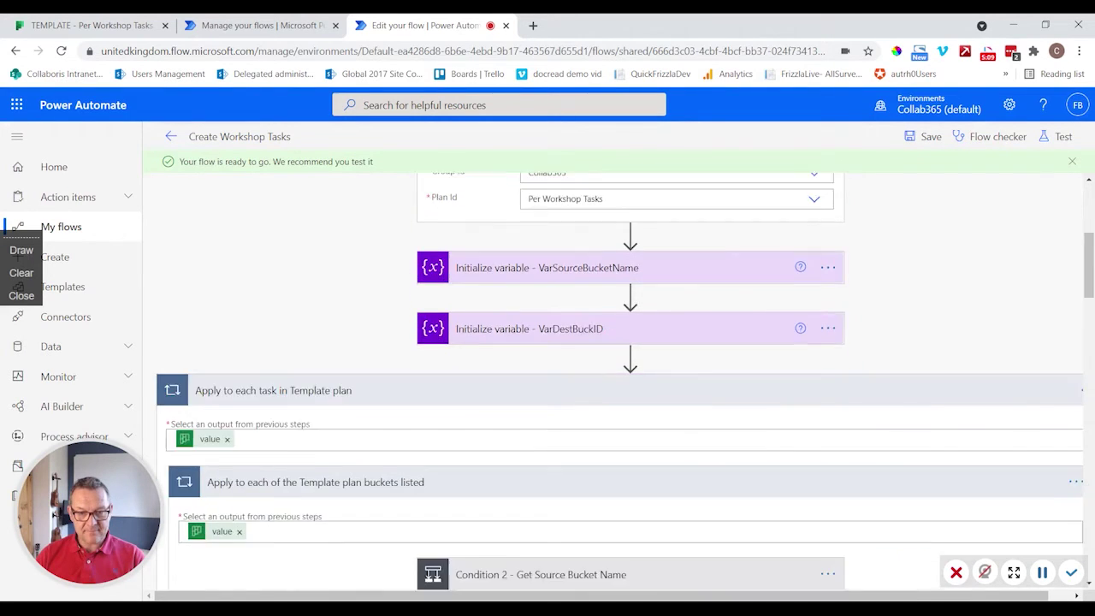
Examine the Condition 2 - Get Source Bucket Name comparison and the Set Source Bucket Name variable action in its If yes branch
scroll(454, 412, down, 3)
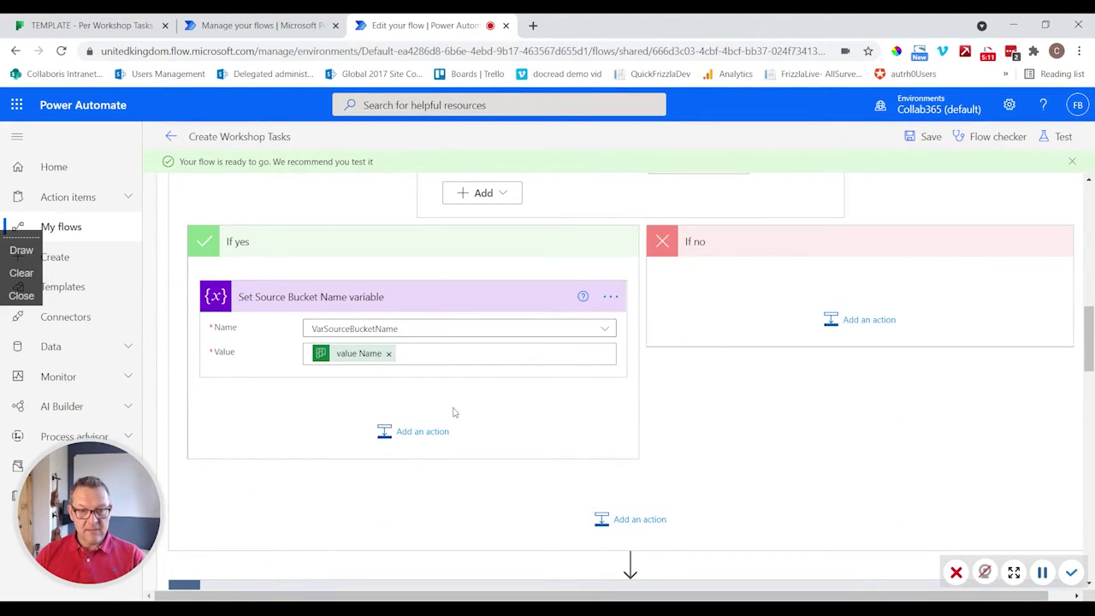
scroll(453, 412, up, 3)
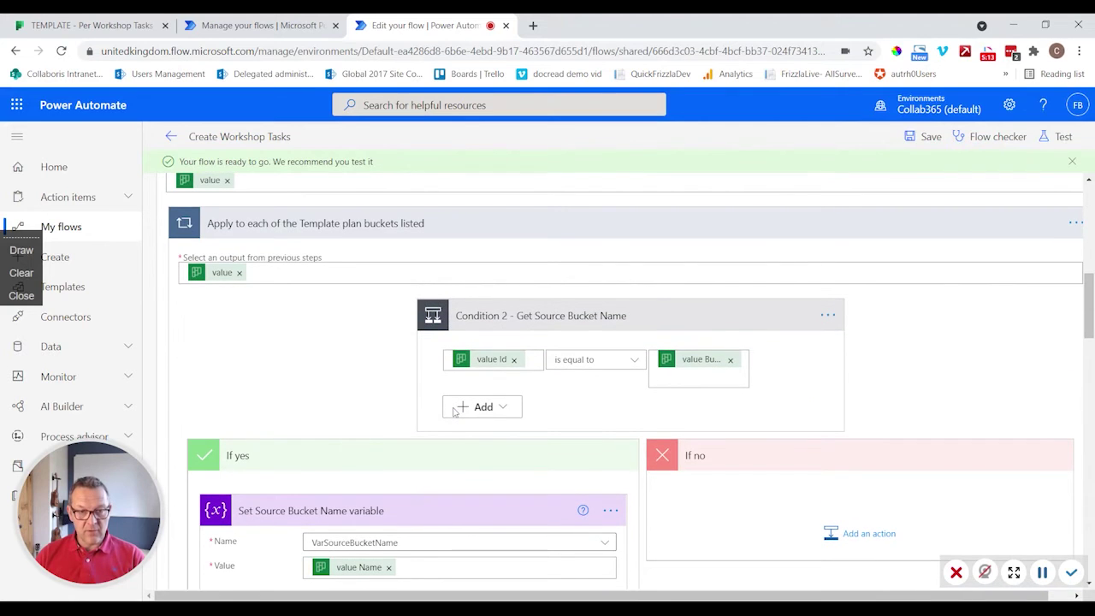
scroll(455, 411, down, 3)
scroll(455, 414, up, 1)
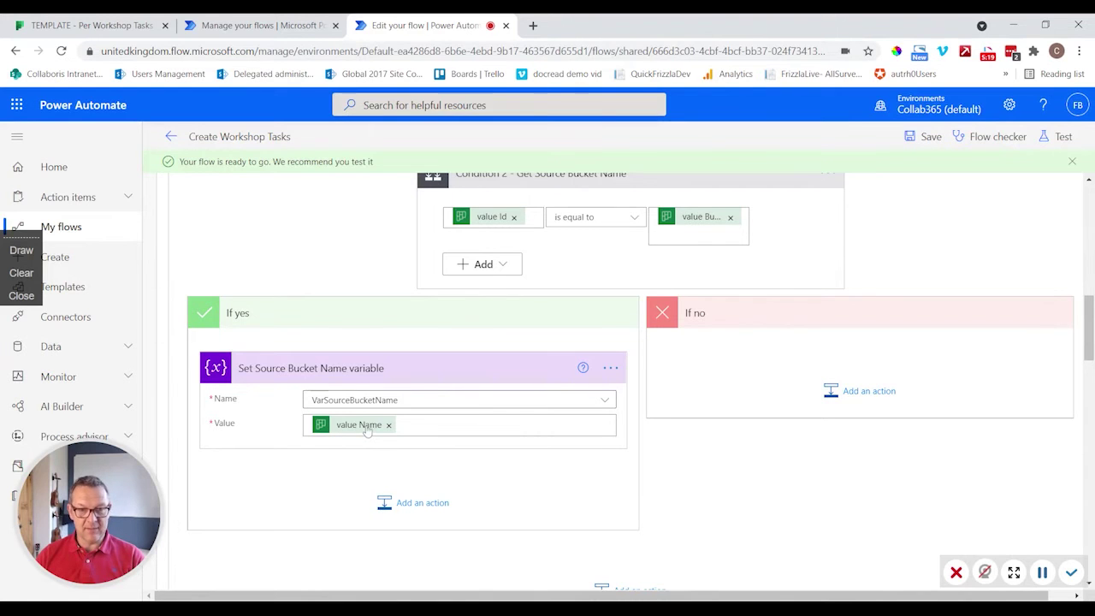
scroll(367, 432, down, 2)
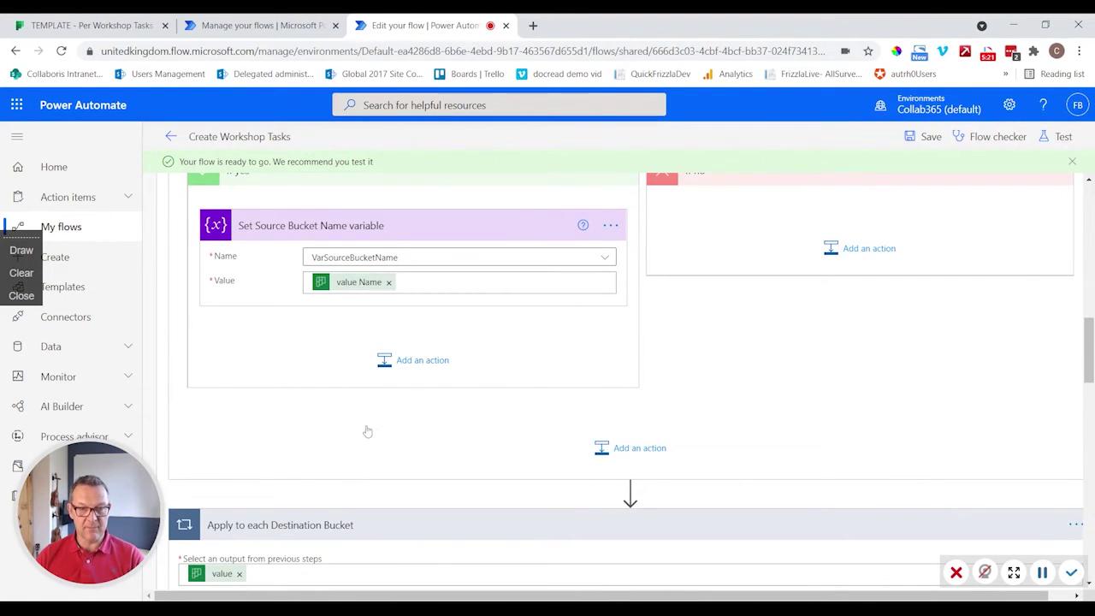
Examine the Apply to each Destination Bucket loop, including its Match Dest Bucket name to Source Bucket Name condition and Set Dest Bucket ID variable action
scroll(367, 432, down, 2)
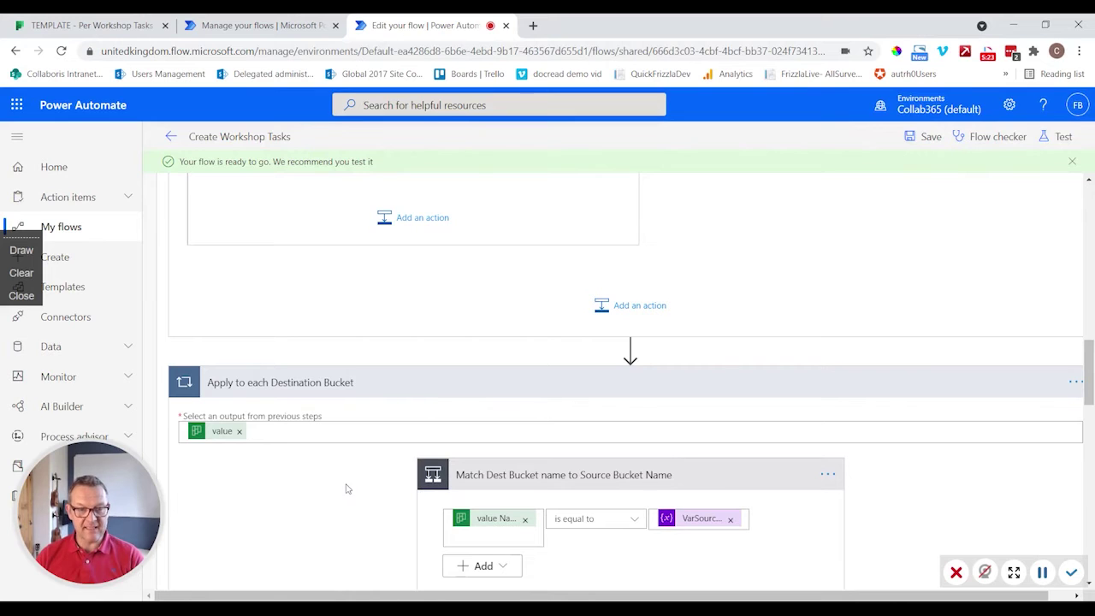
scroll(348, 486, down, 1)
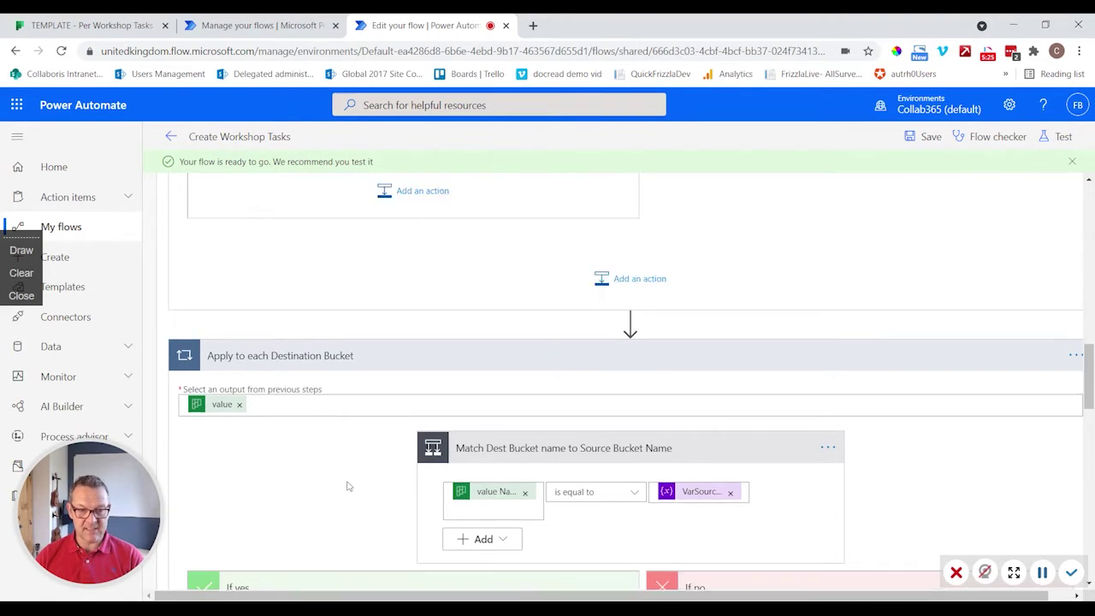
scroll(348, 485, down, 2)
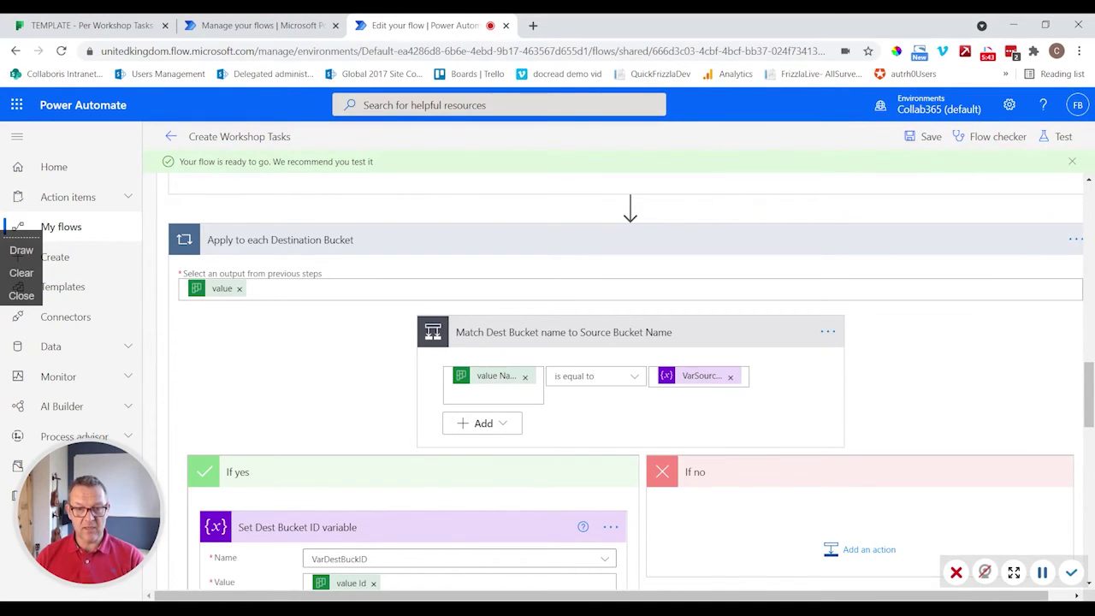
scroll(698, 383, down, 2)
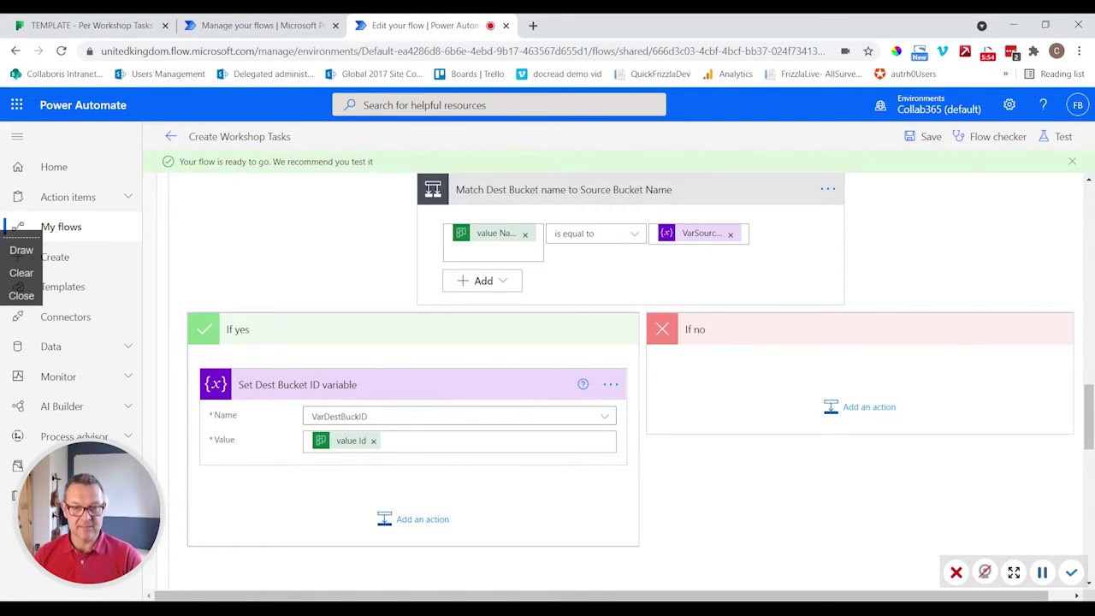
scroll(415, 425, down, 4)
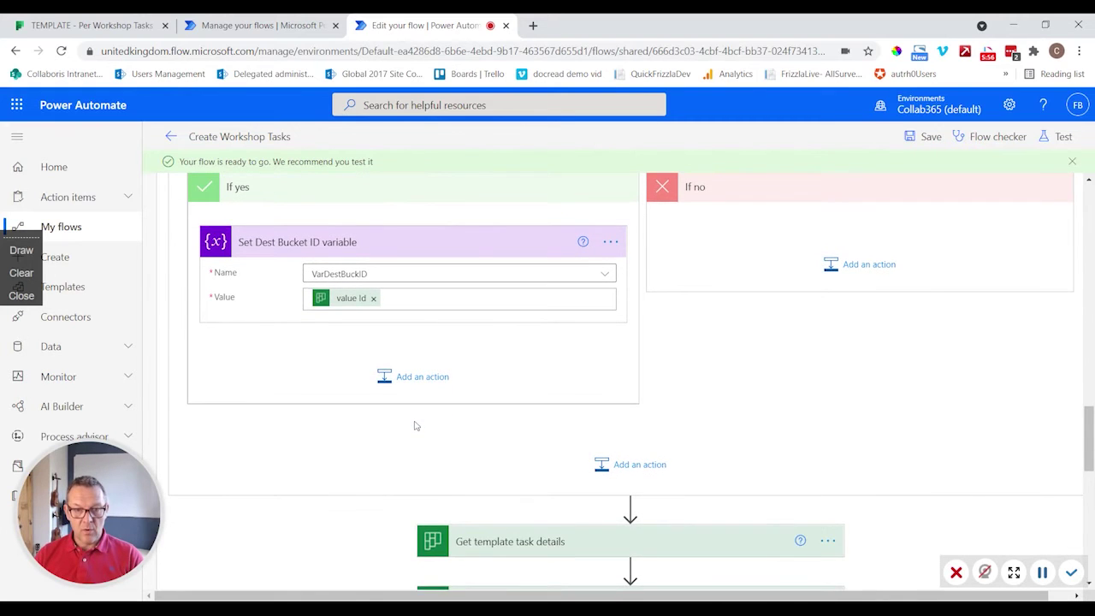
scroll(415, 425, up, 4)
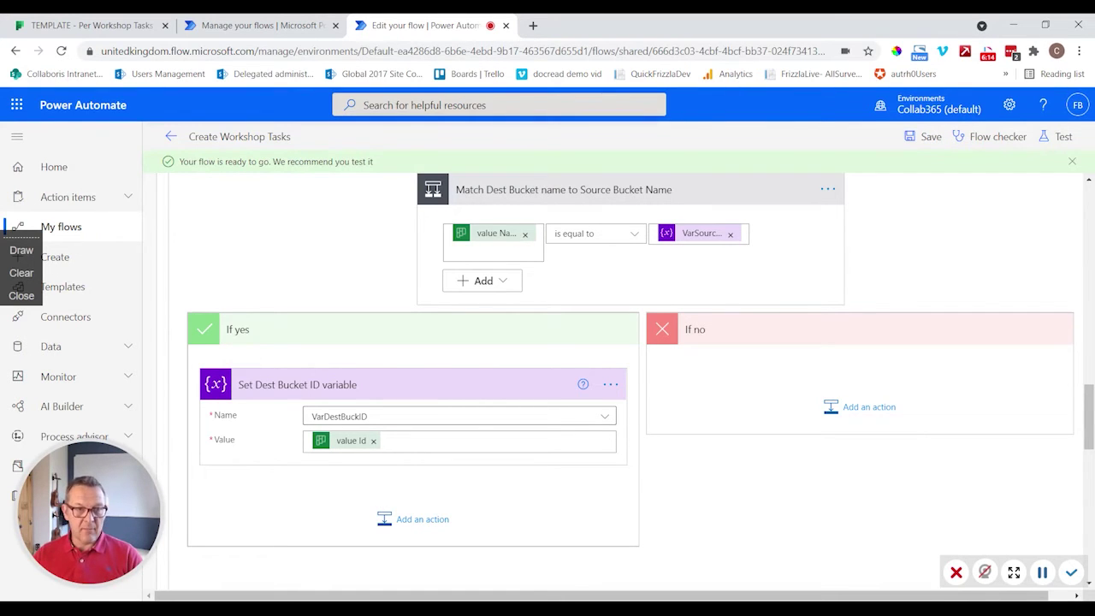
Switch to Planner and compare the bucket names in the TEMPLATE - Per Workshop Tasks plan with those in the Per Workshop Tasks plan
click(89, 25)
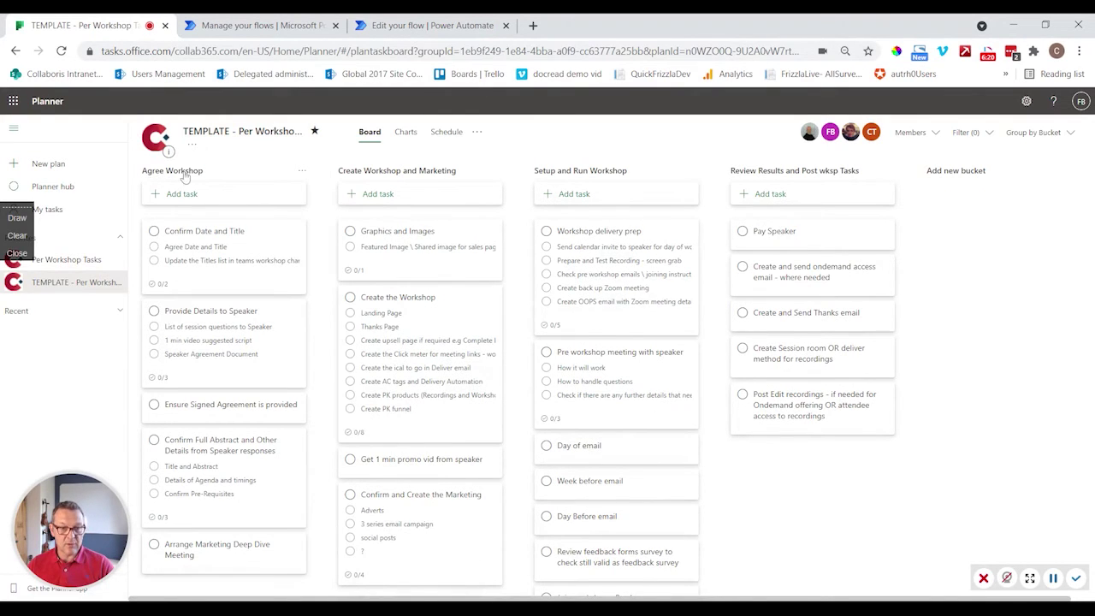
click(425, 27)
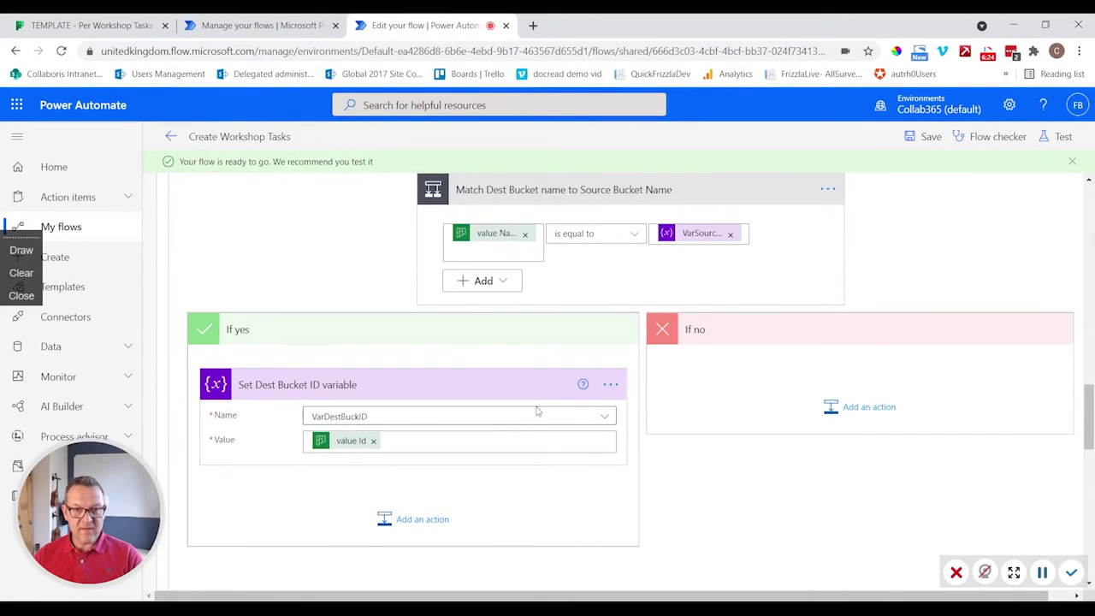
scroll(537, 410, up, 2)
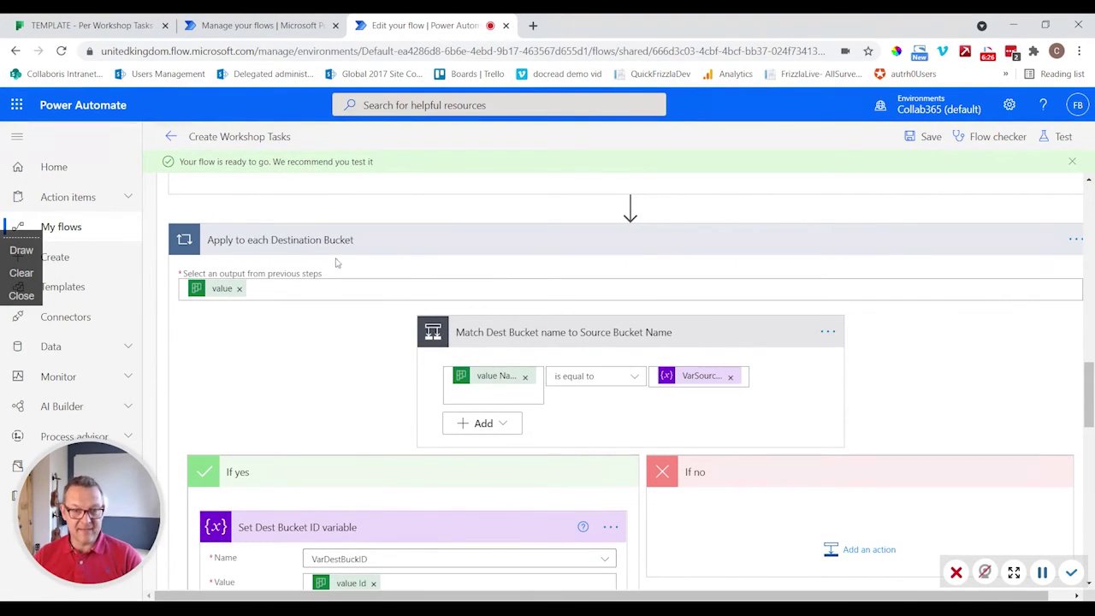
click(92, 26)
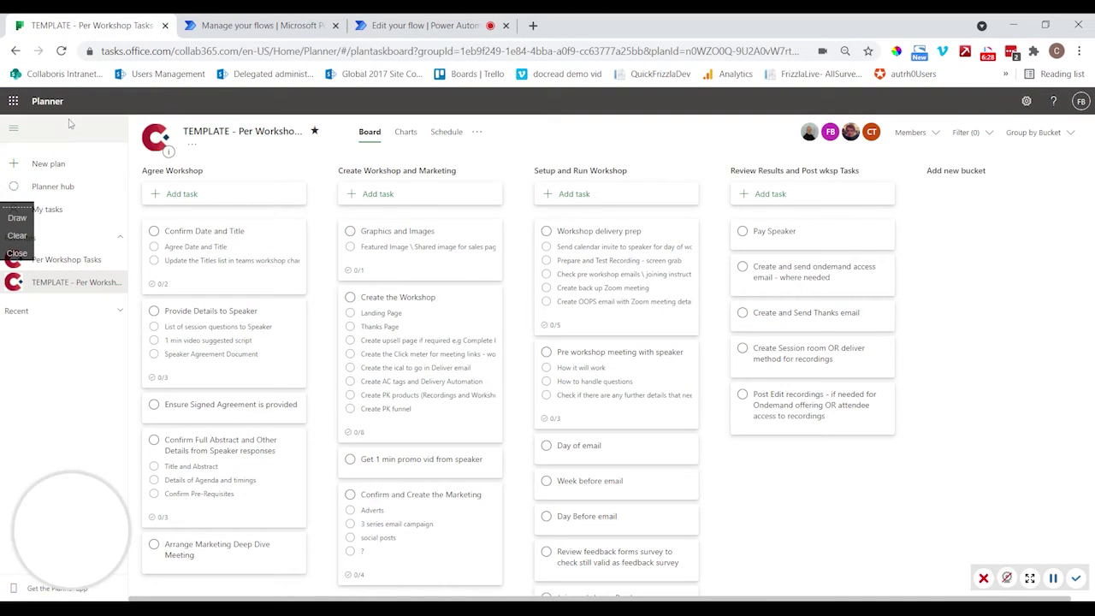
click(65, 260)
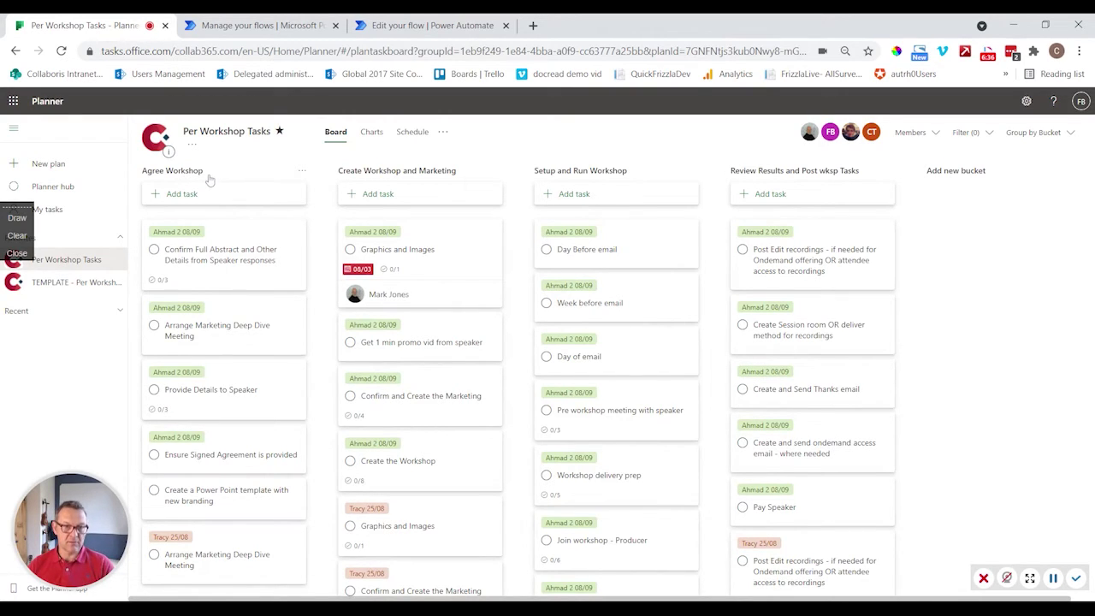
Return to the flow editor and review how the bucket name match sets VarDestBuckID in the If yes branch
click(427, 25)
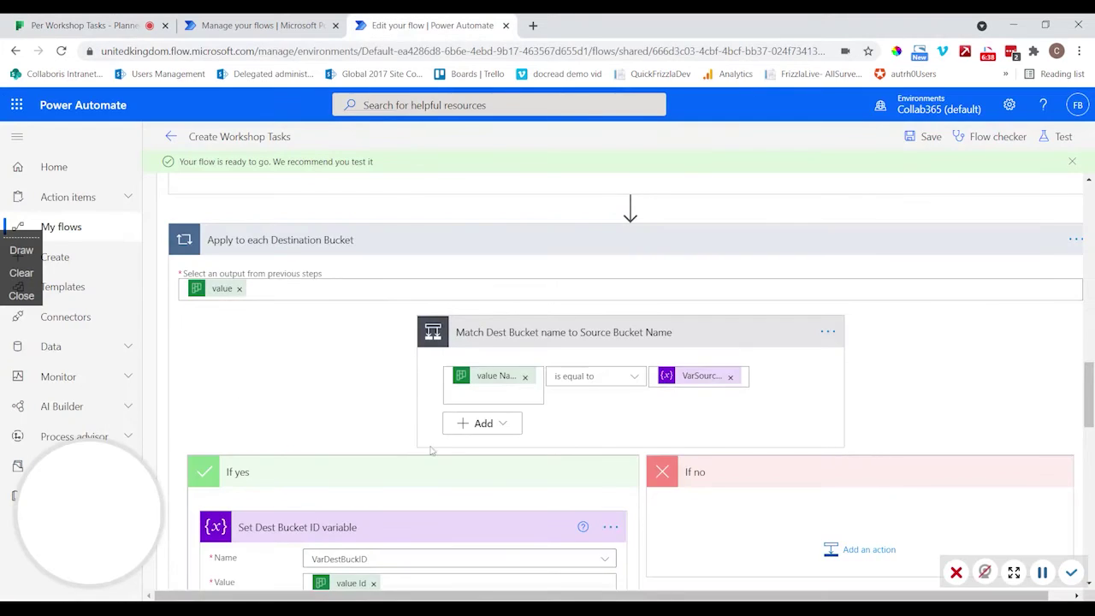
scroll(432, 451, down, 3)
scroll(435, 445, up, 2)
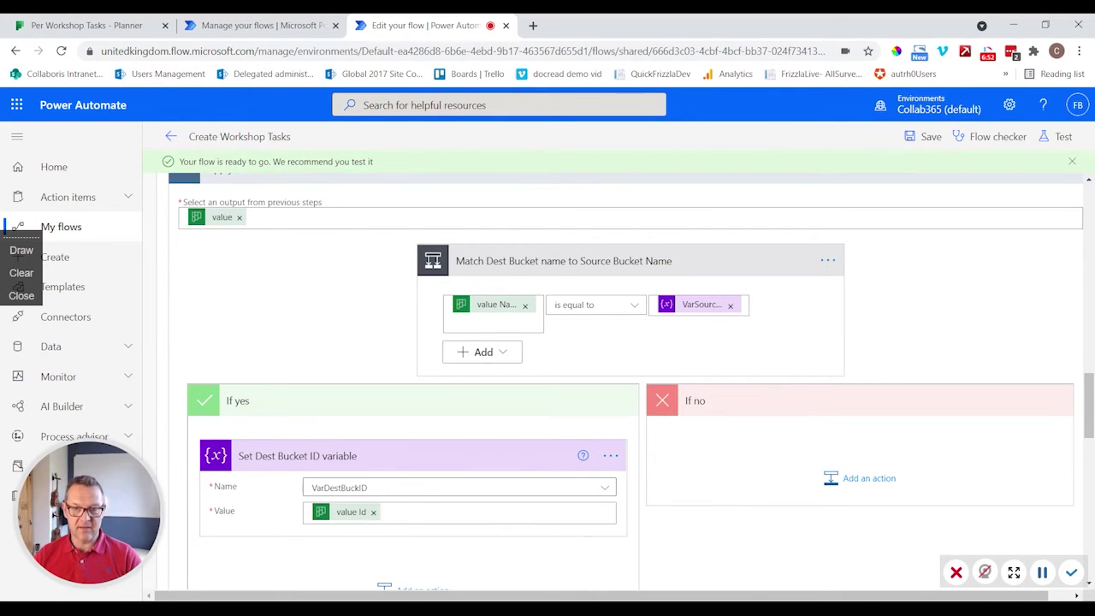
scroll(630, 581, down, 3)
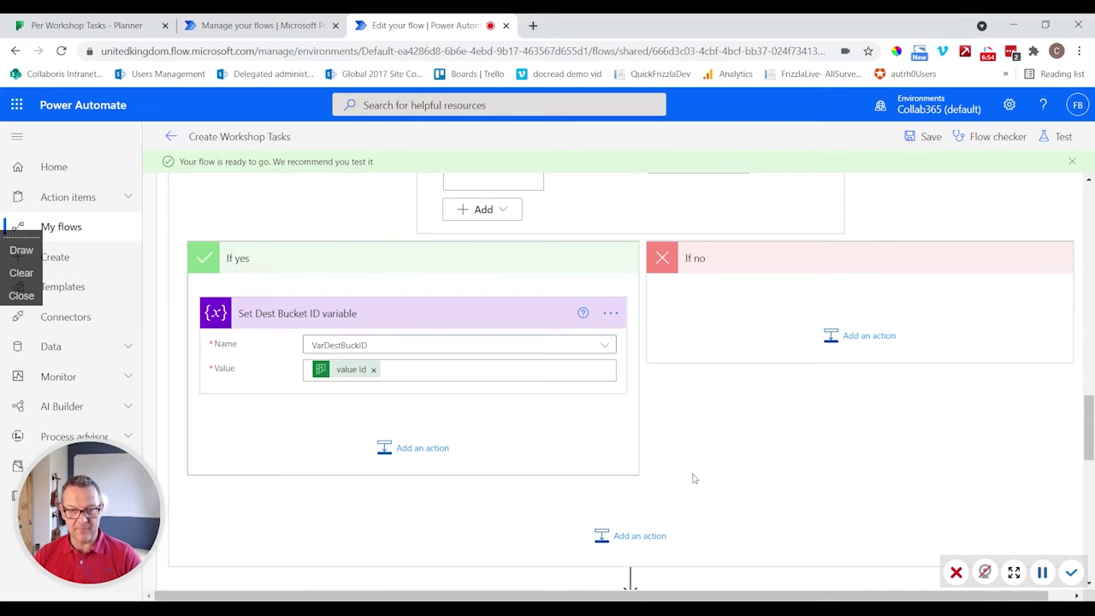
Expand the Create a task 2 action and check its group, plan, title and bucket settings
scroll(733, 451, down, 5)
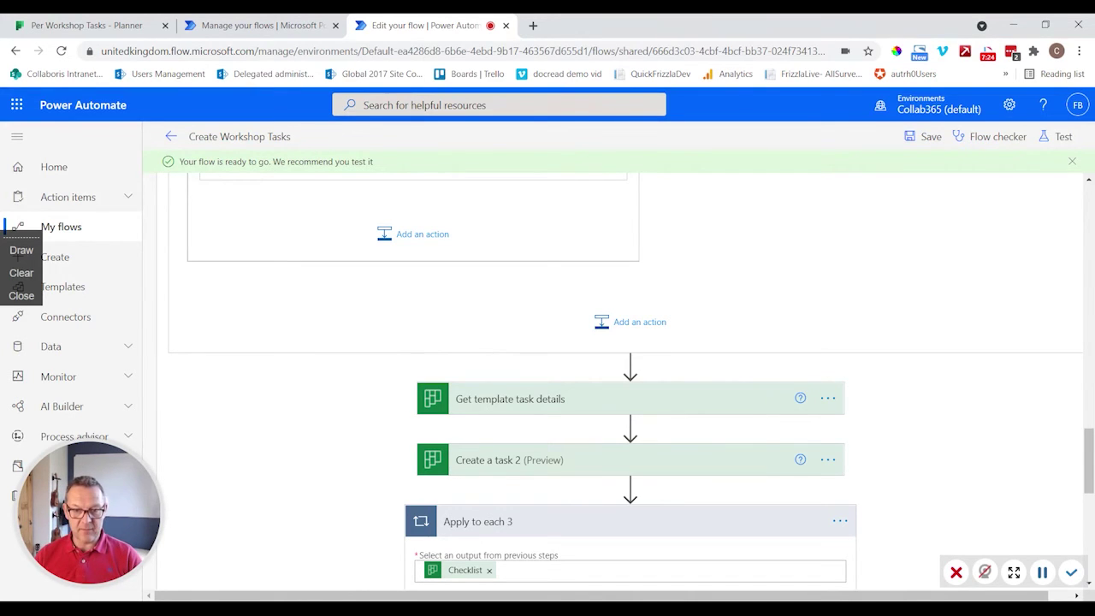
scroll(603, 394, down, 1)
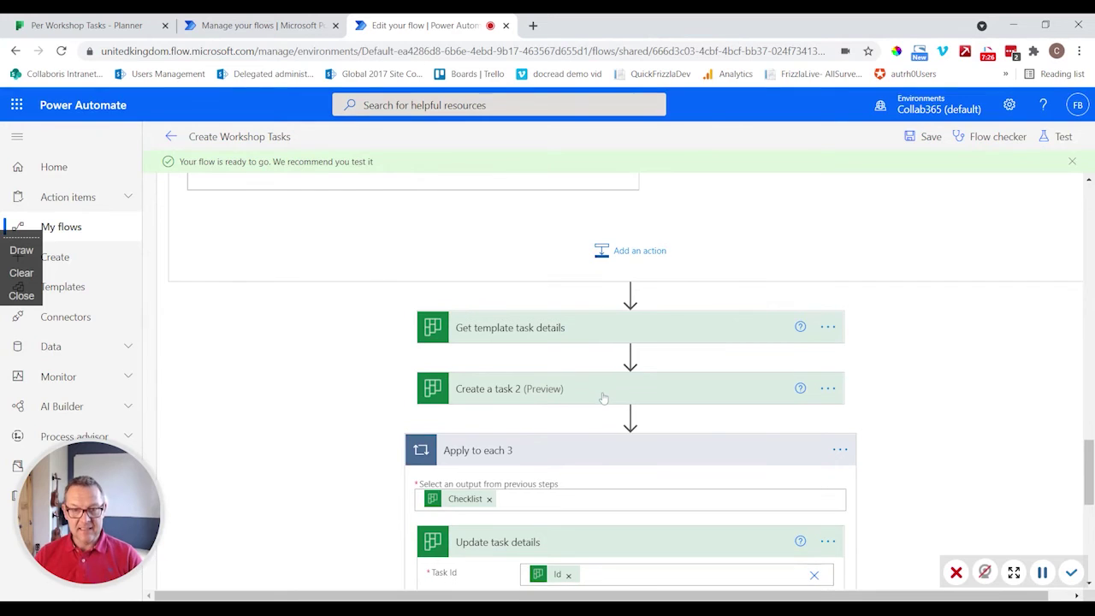
click(497, 396)
scroll(498, 396, down, 2)
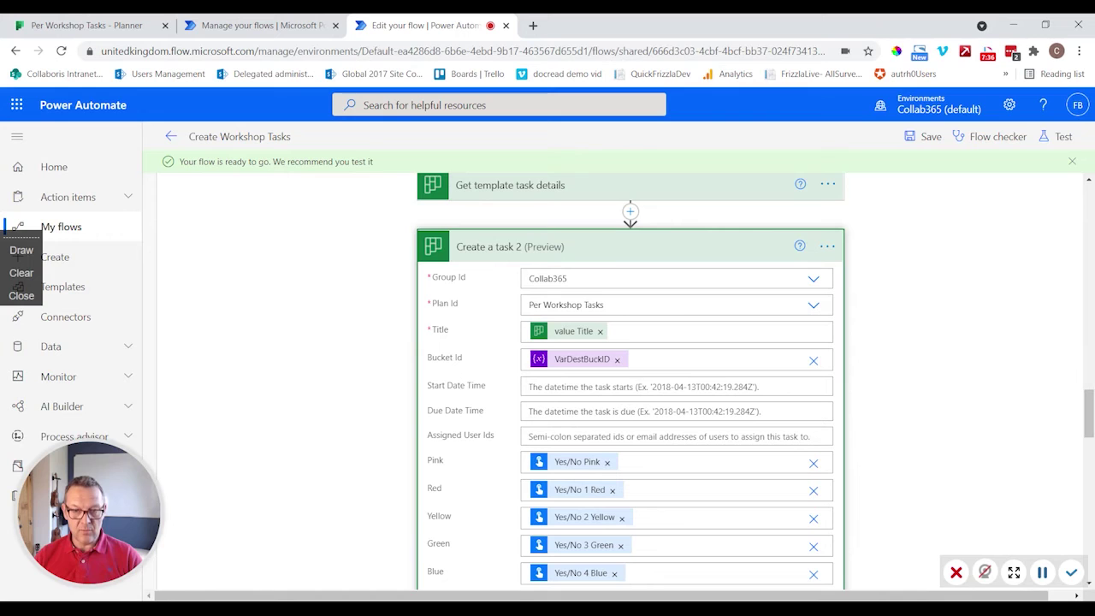
drag(604, 305, 496, 306)
click(494, 328)
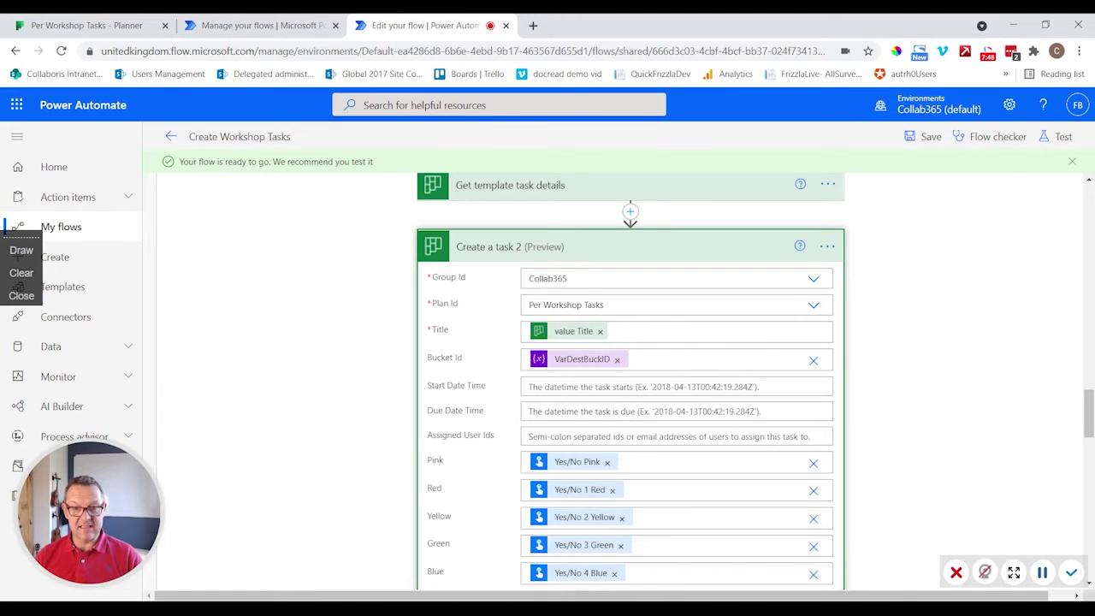
click(46, 24)
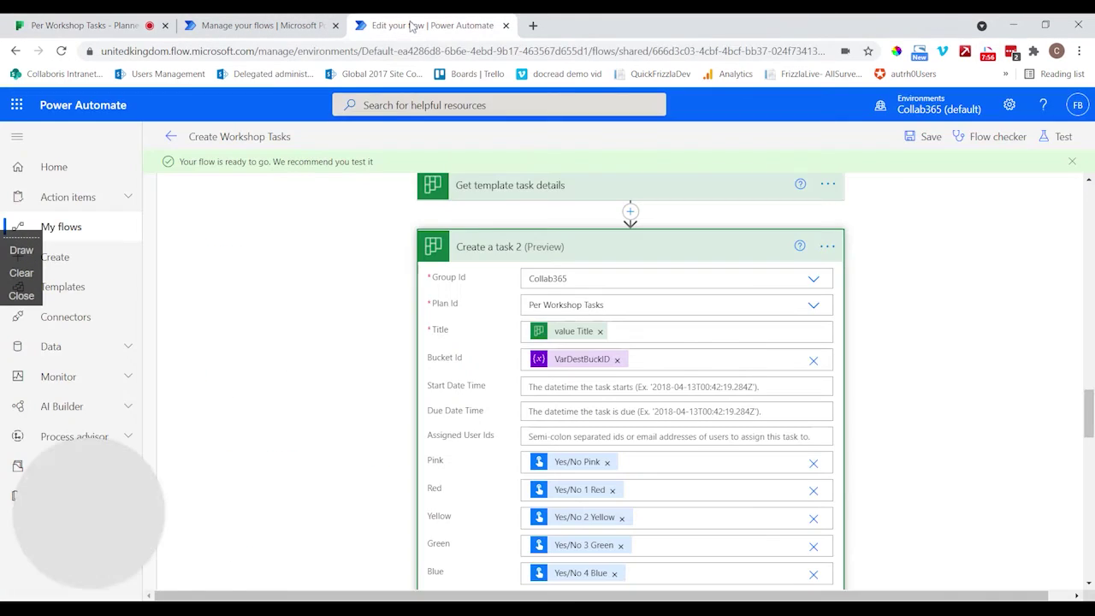
click(432, 24)
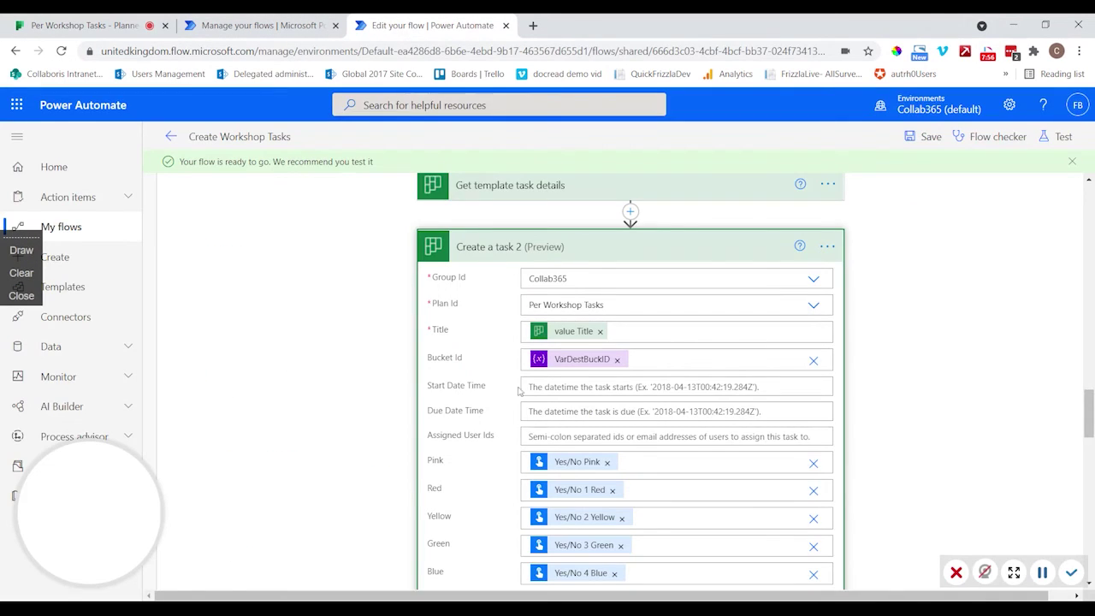
Examine the colour category fields of Create a task 2 and the Yes/No trigger inputs mapped to them
scroll(506, 488, down, 2)
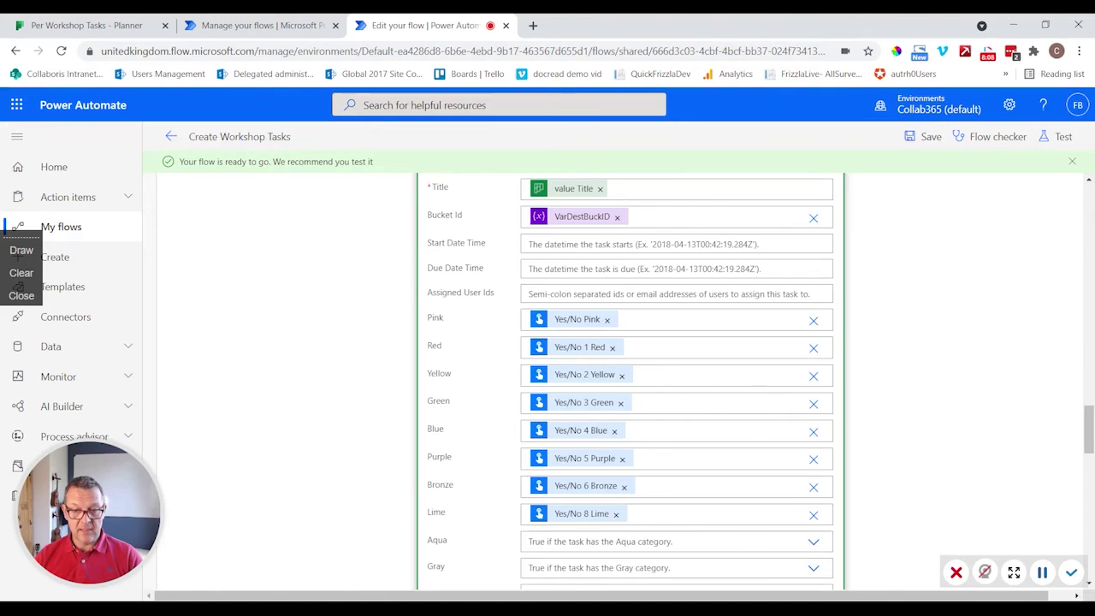
scroll(675, 381, down, 1)
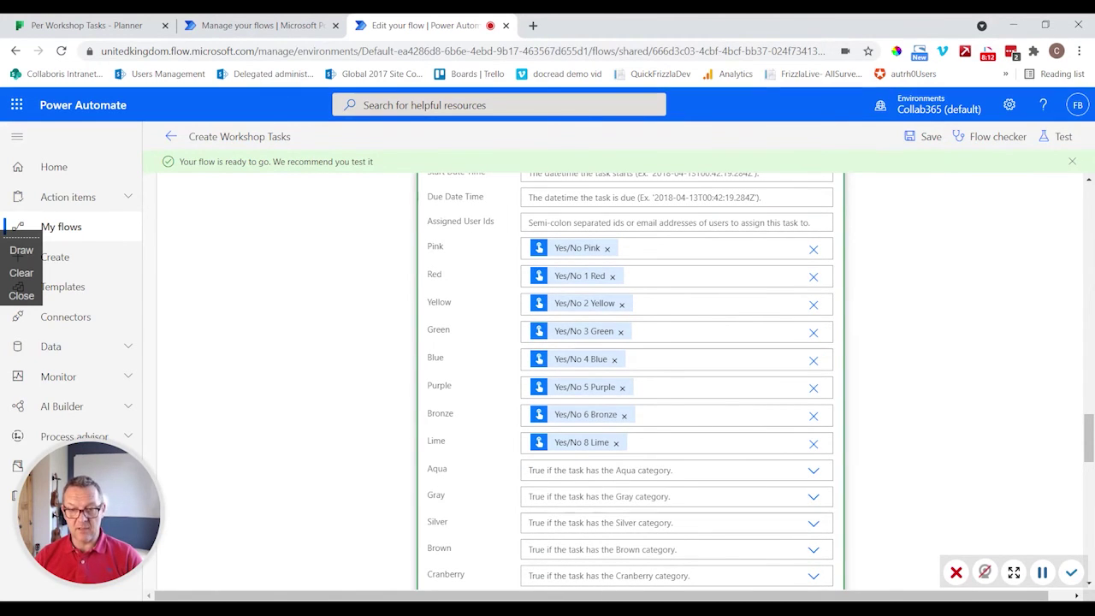
scroll(629, 380, down, 6)
scroll(629, 381, down, 1)
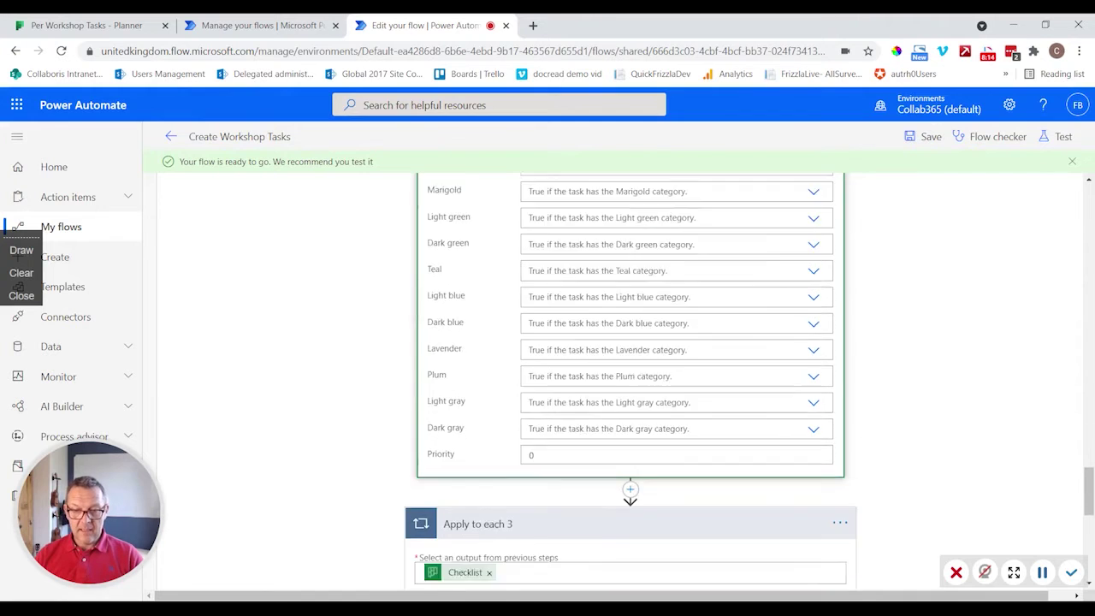
scroll(629, 381, up, 7)
scroll(629, 380, up, 2)
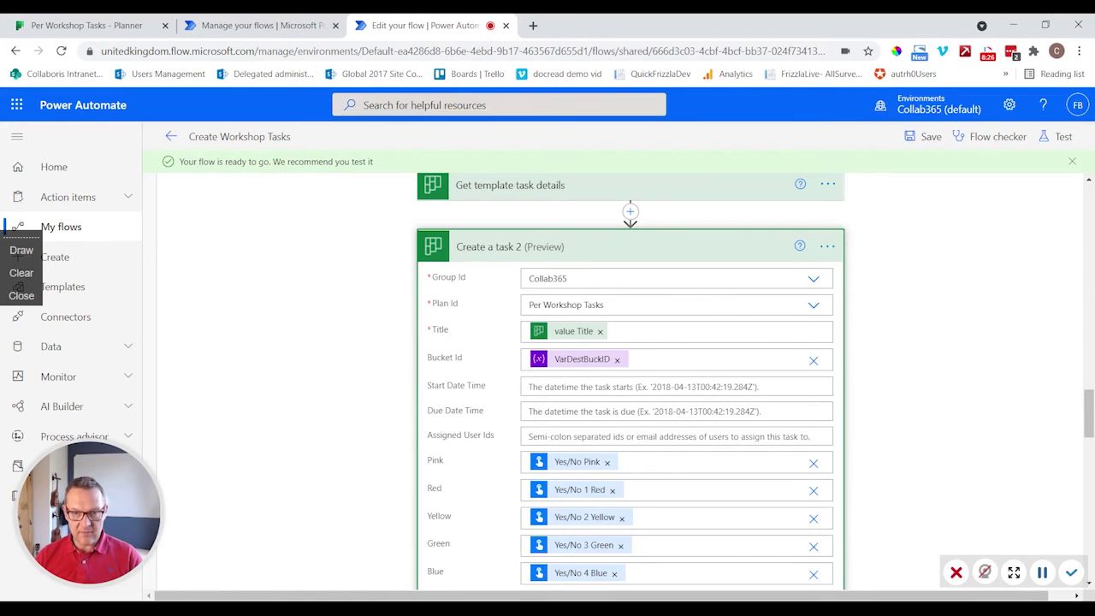
scroll(590, 473, down, 1)
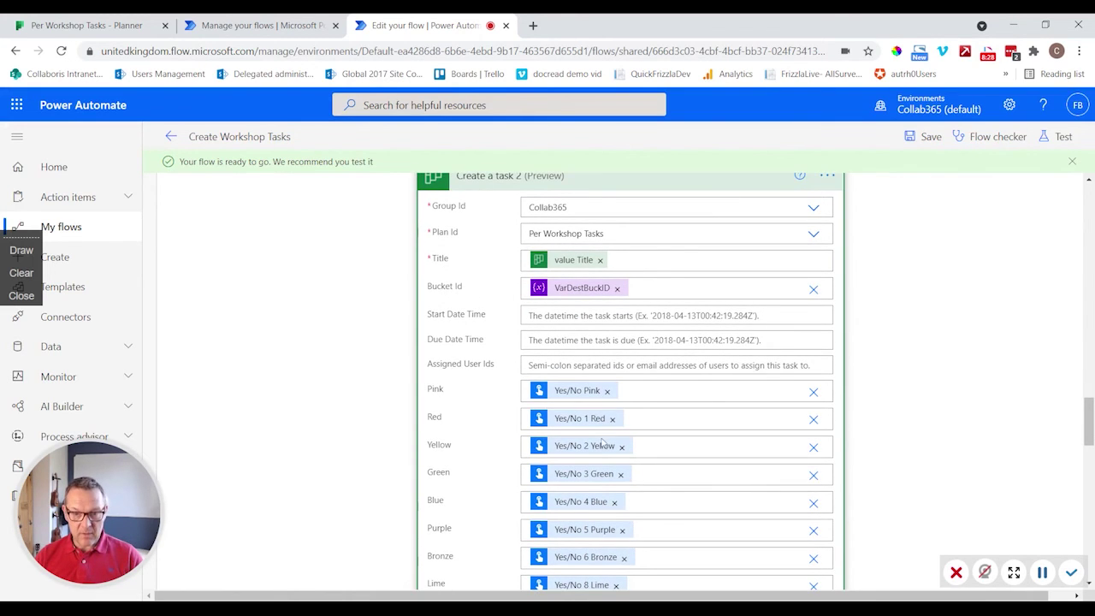
scroll(604, 444, down, 8)
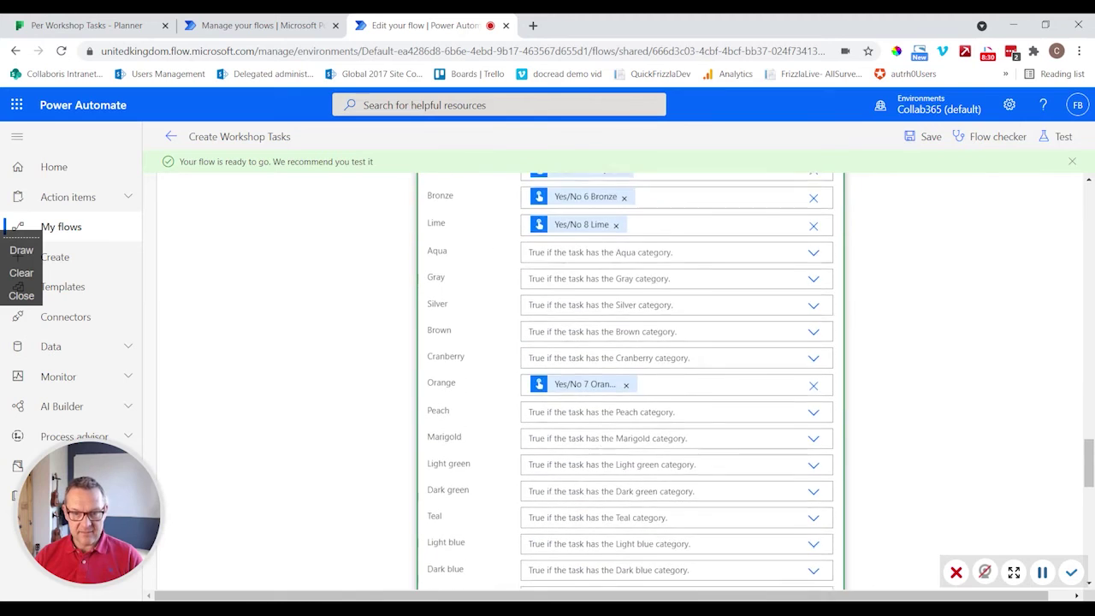
scroll(629, 376, down, 2)
scroll(629, 376, up, 1)
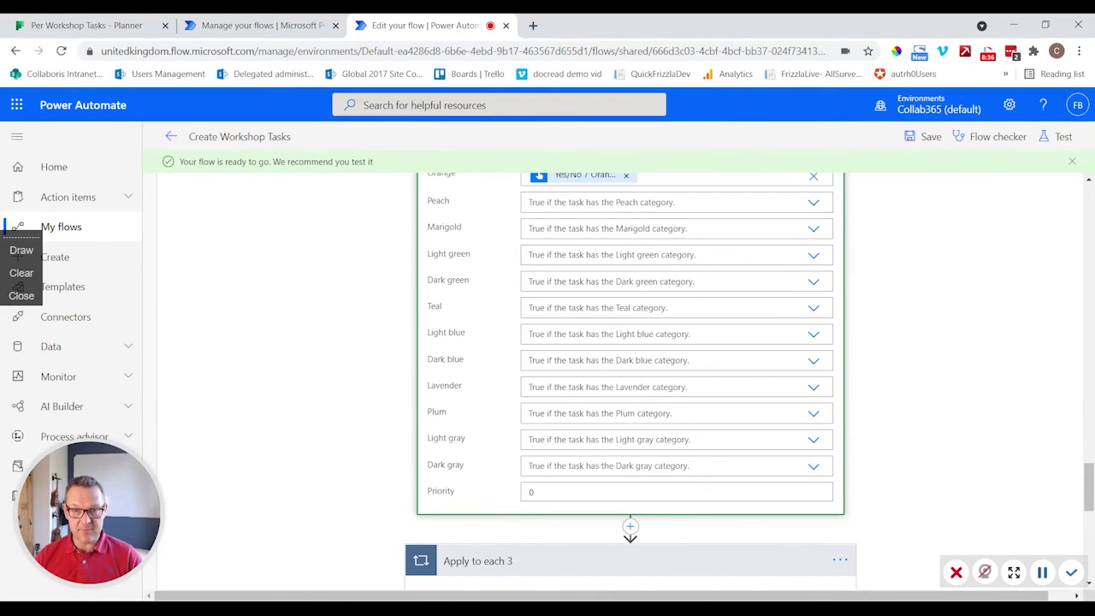
scroll(630, 376, up, 6)
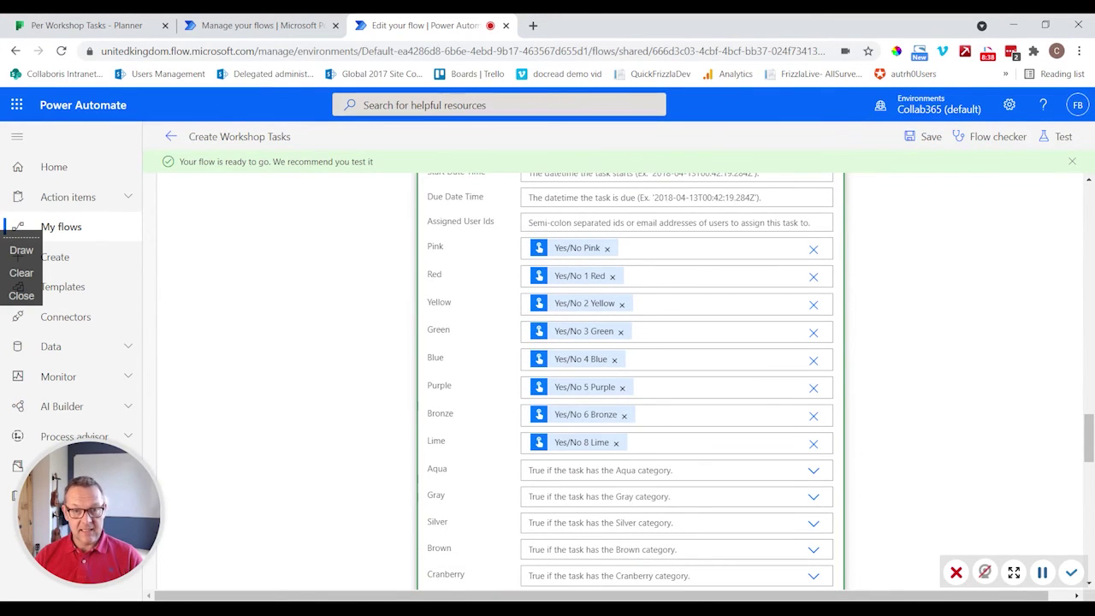
scroll(612, 359, up, 1)
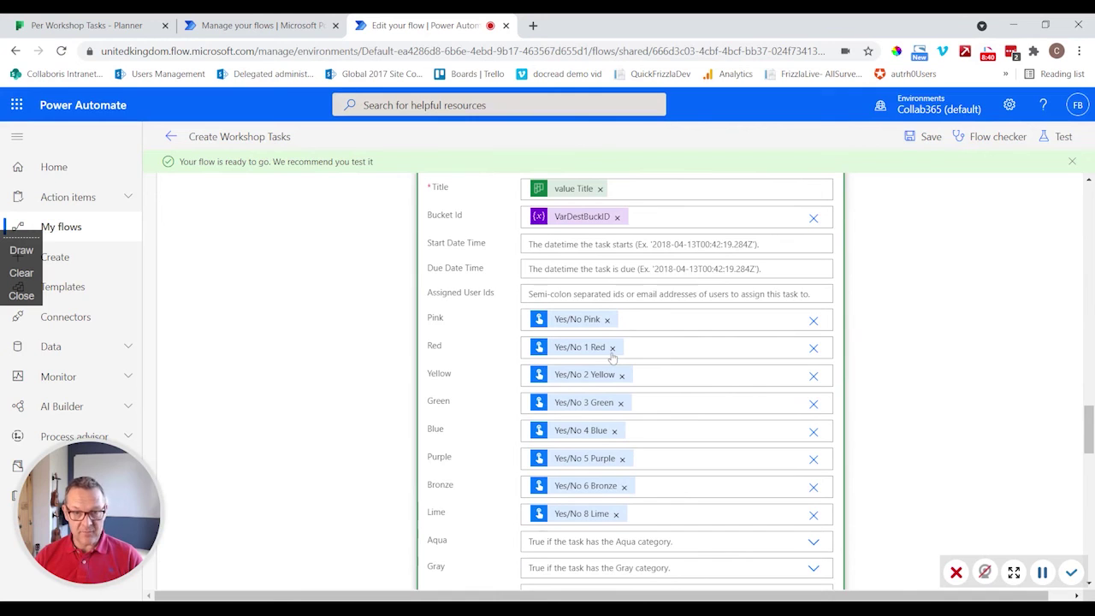
Examine the Apply to each 3 loop over Checklist and the Id, description and checklist fields mapped in its Update task details action
scroll(612, 357, down, 11)
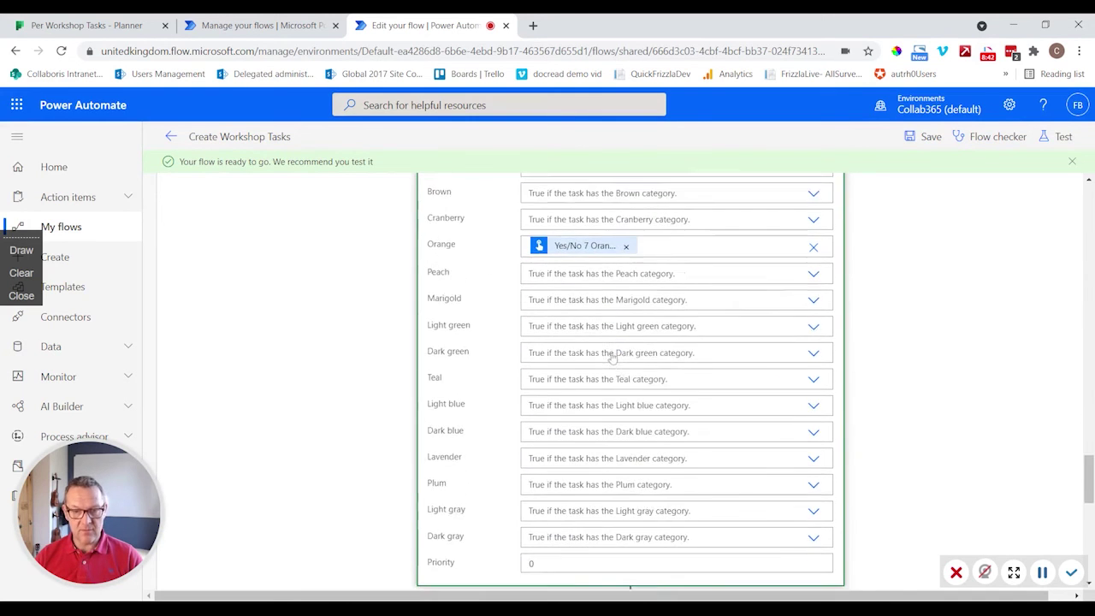
scroll(612, 360, down, 1)
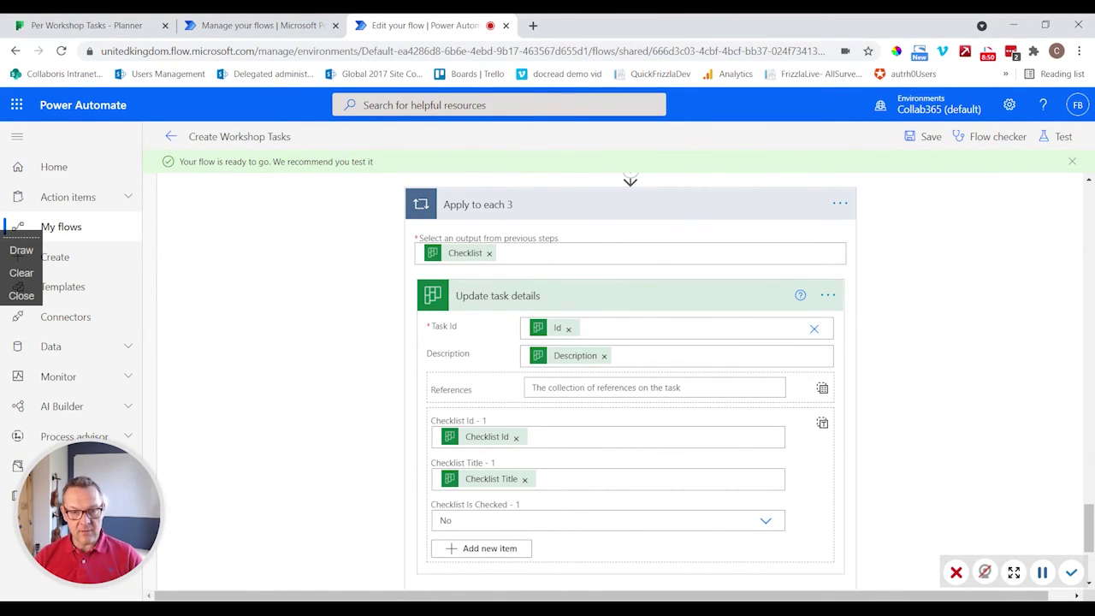
scroll(585, 288, down, 1)
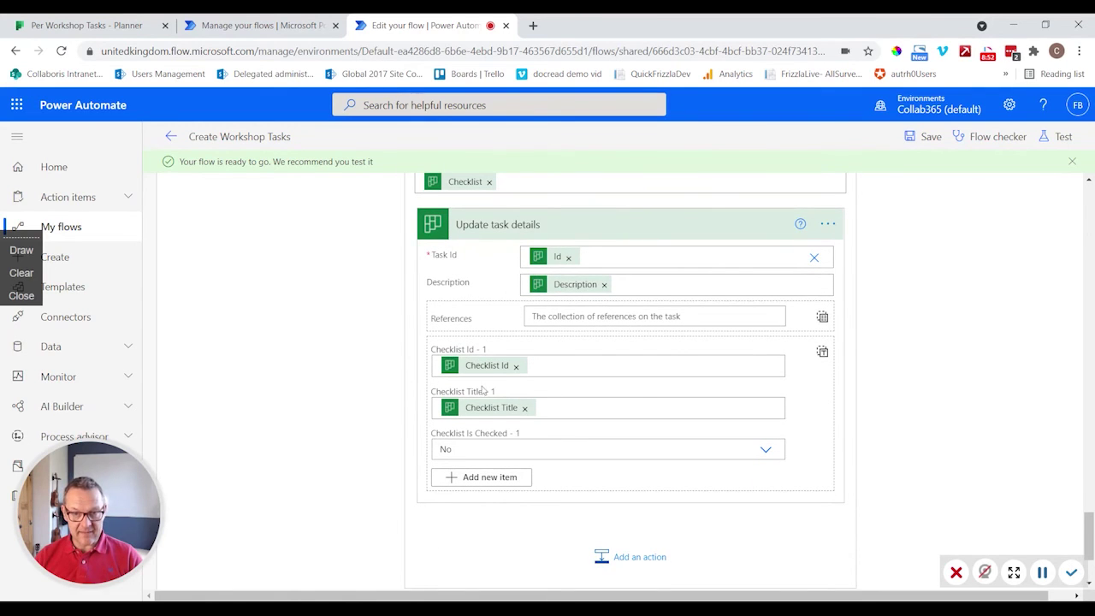
scroll(579, 290, up, 1)
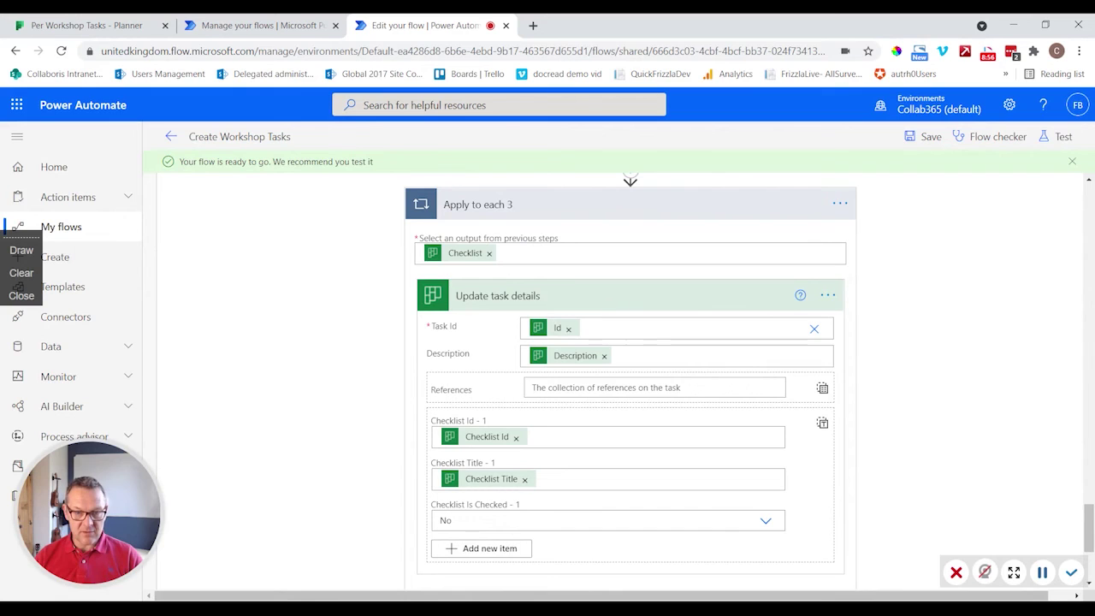
scroll(507, 352, up, 2)
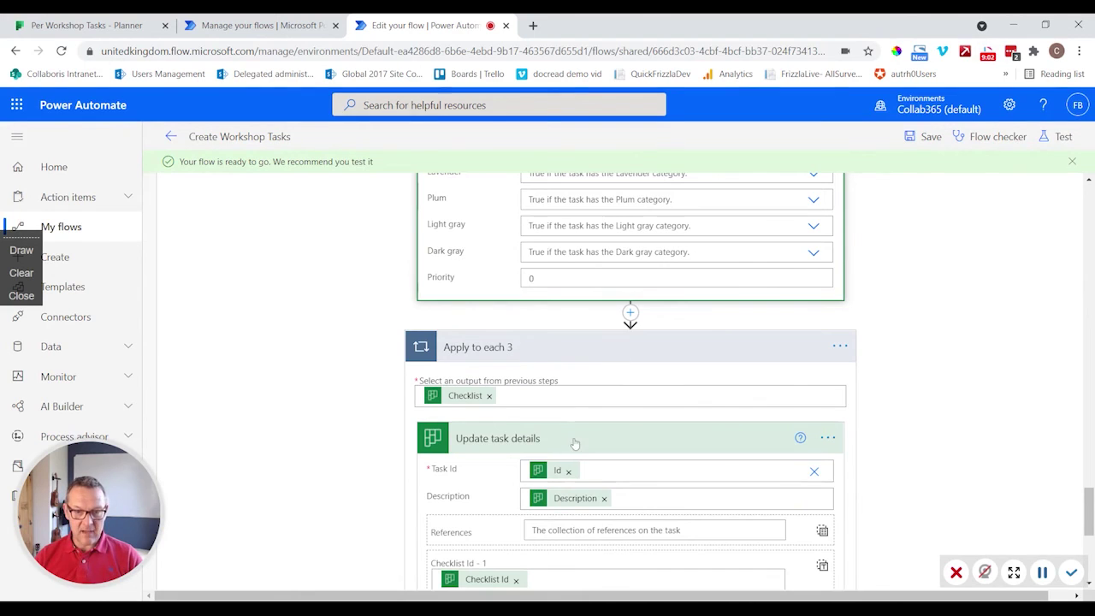
scroll(556, 445, down, 1)
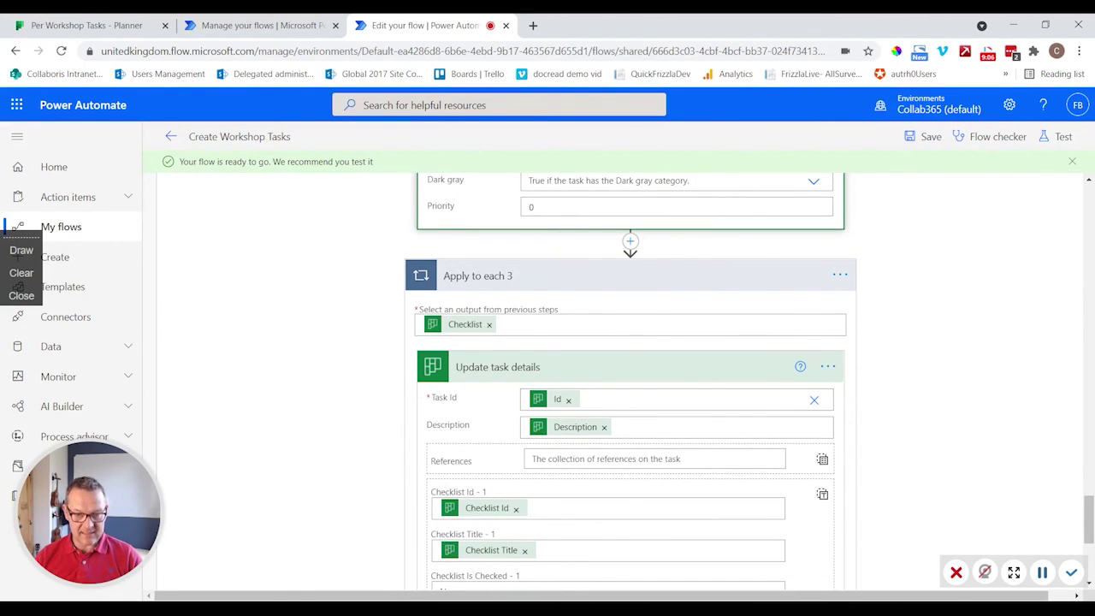
scroll(552, 415, down, 1)
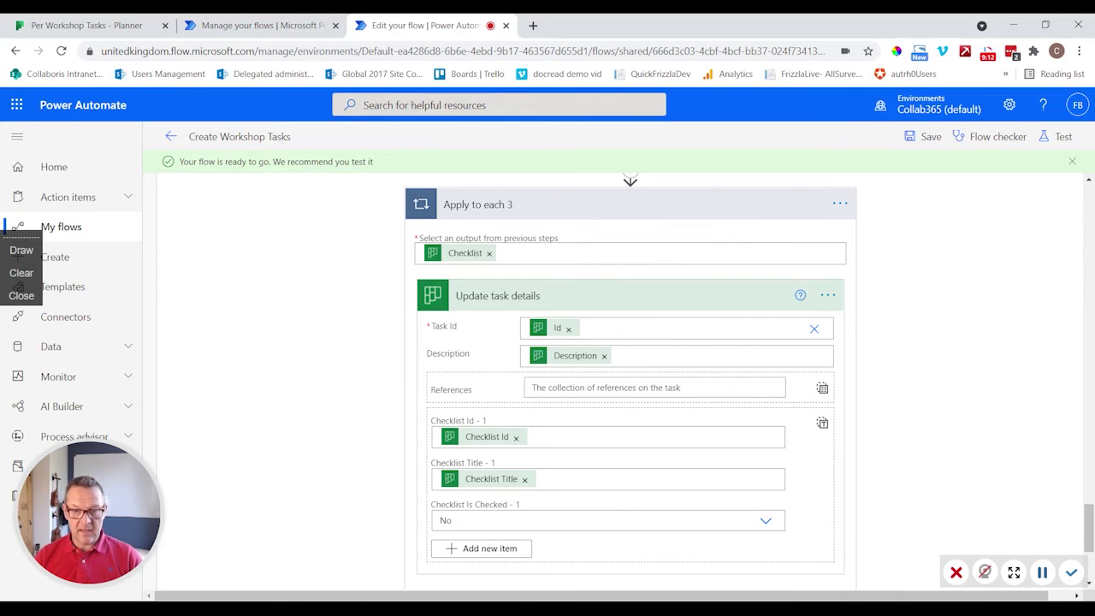
scroll(594, 426, down, 1)
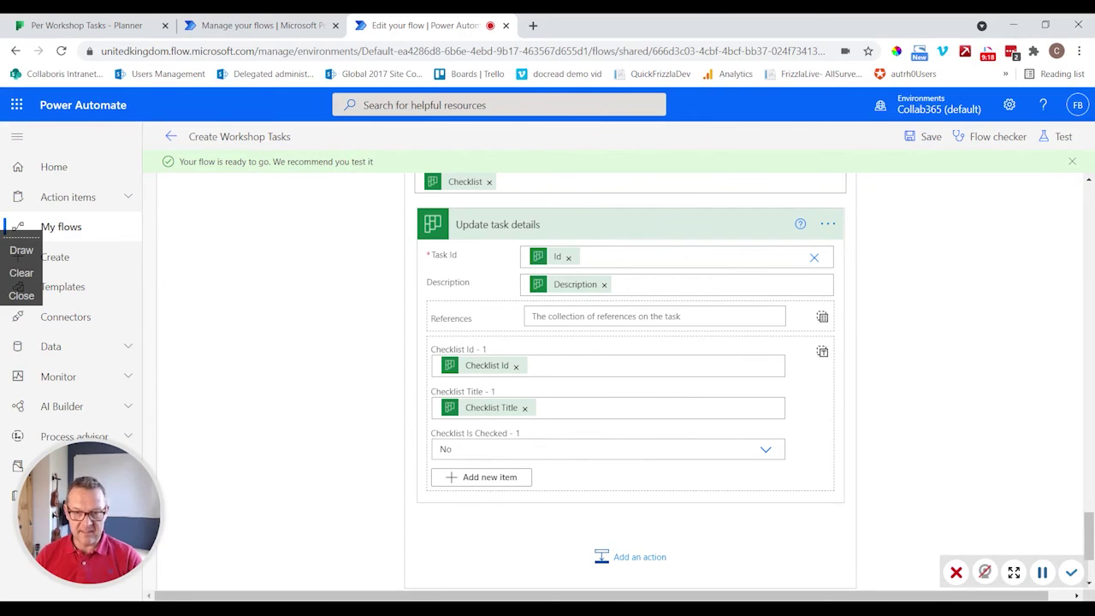
scroll(591, 428, down, 2)
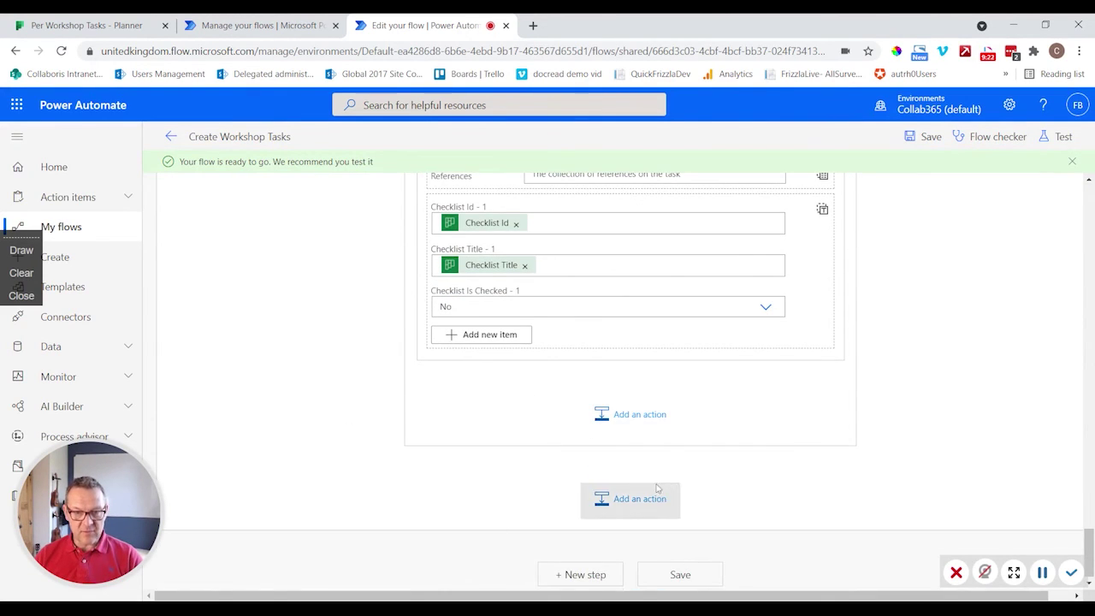
Switch to Planner and inspect the label, notes and checklist of the Confirm Full Abstract and Other Details from Speaker responses task
click(83, 24)
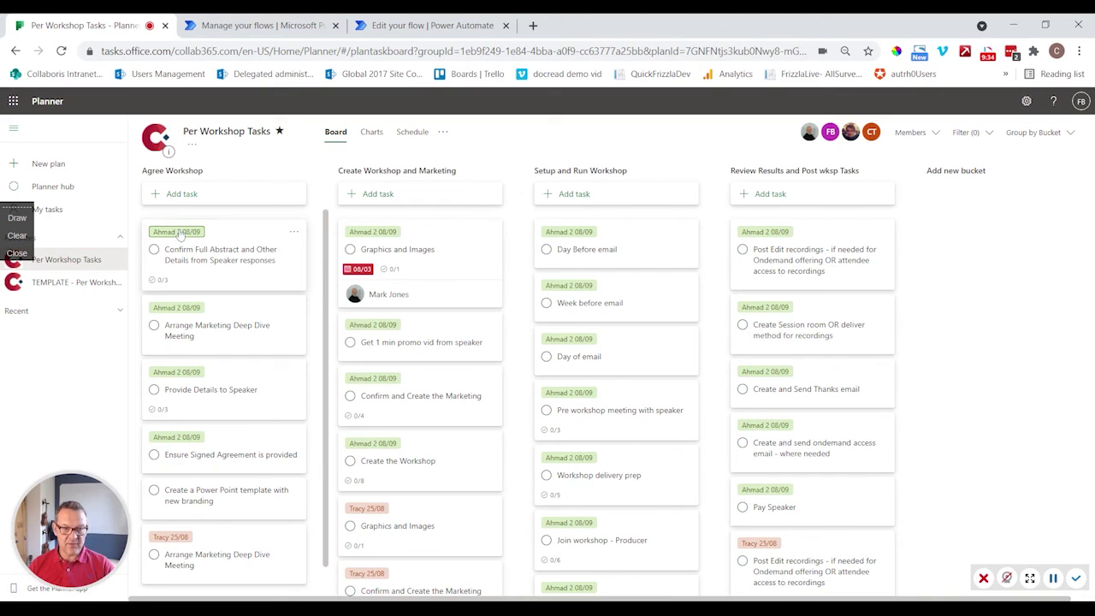
click(247, 241)
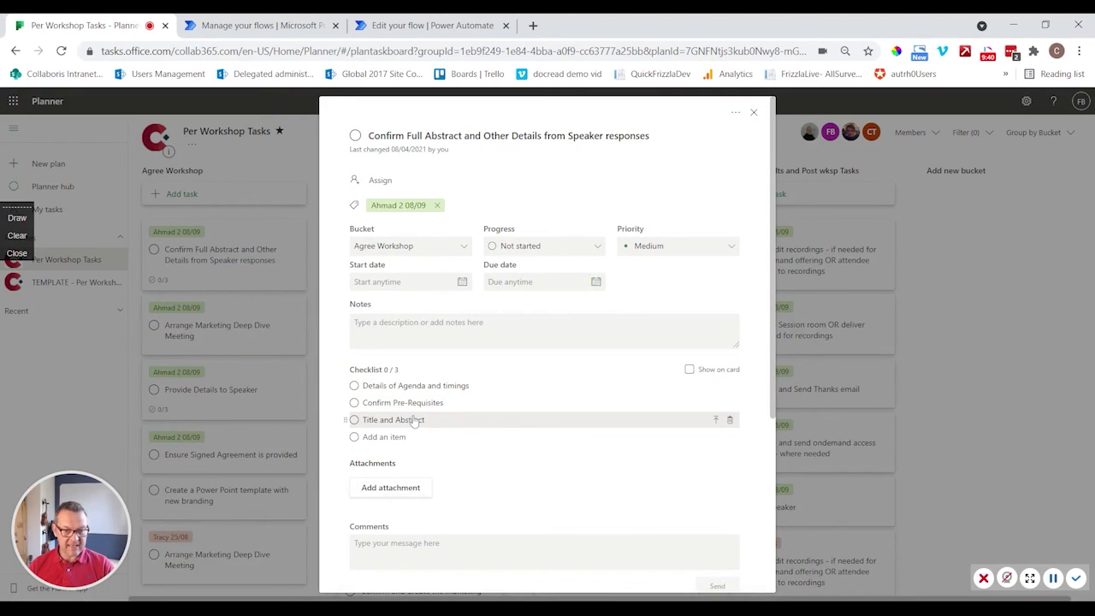
click(354, 323)
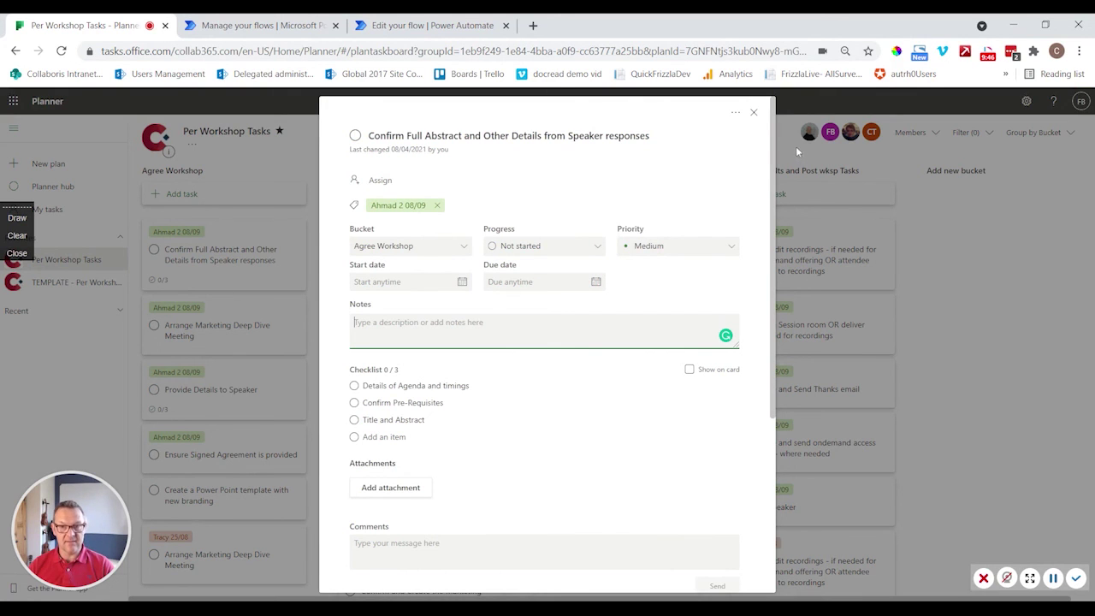
click(753, 114)
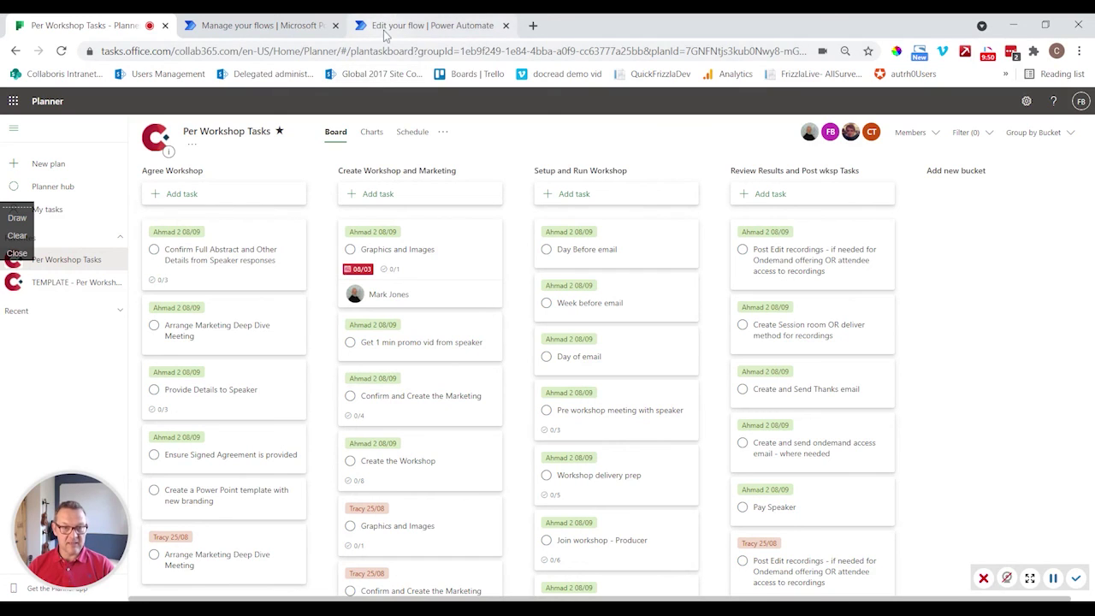
View the task cards in the TEMPLATE - Per Workshop Tasks plan and return to the Per Workshop Tasks plan
click(62, 283)
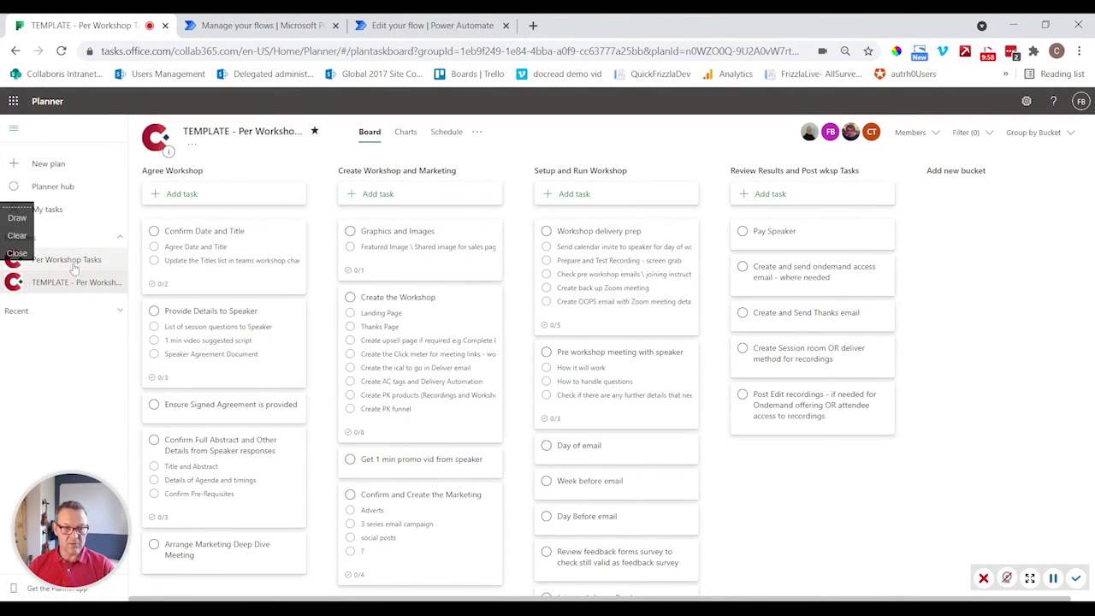
click(74, 267)
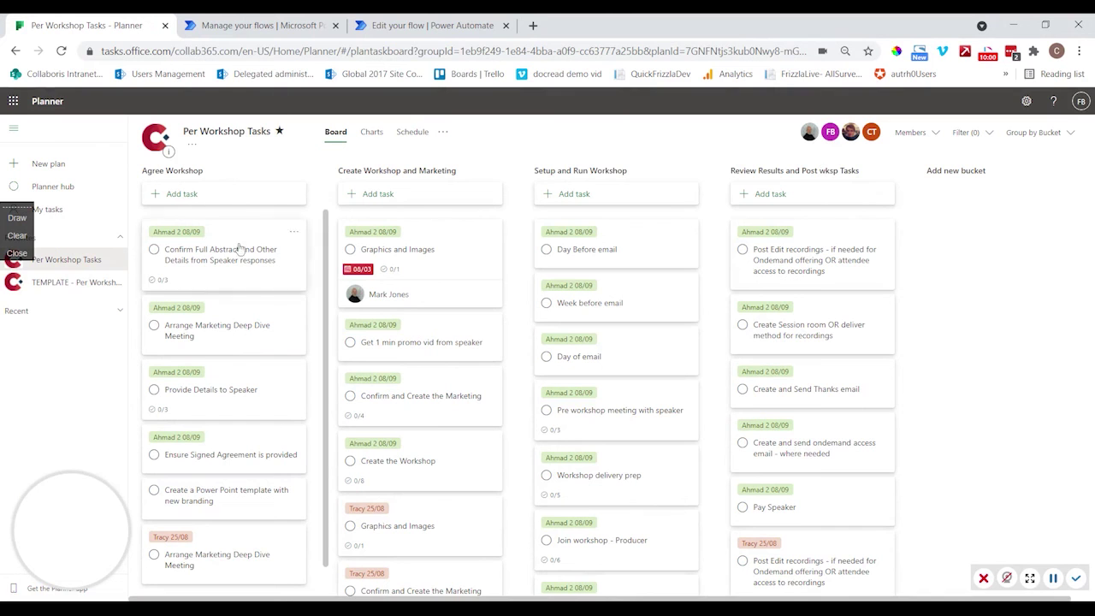